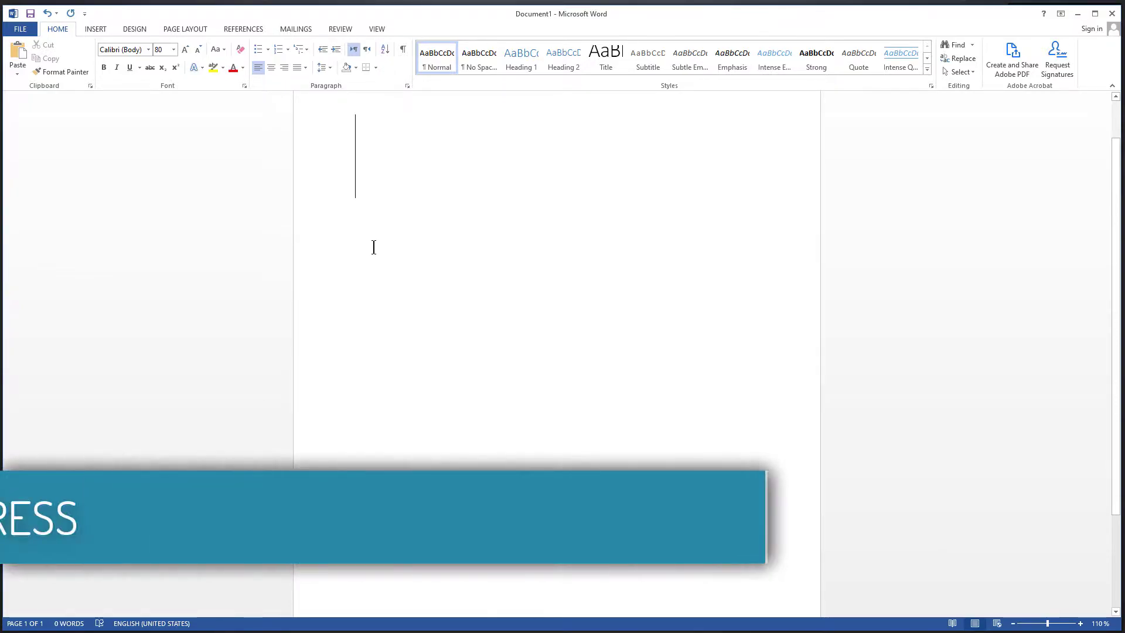
# Step: Convert codes 2605 and 2606 into a black star and a white star with Alt+X
pyautogui.write('2605')
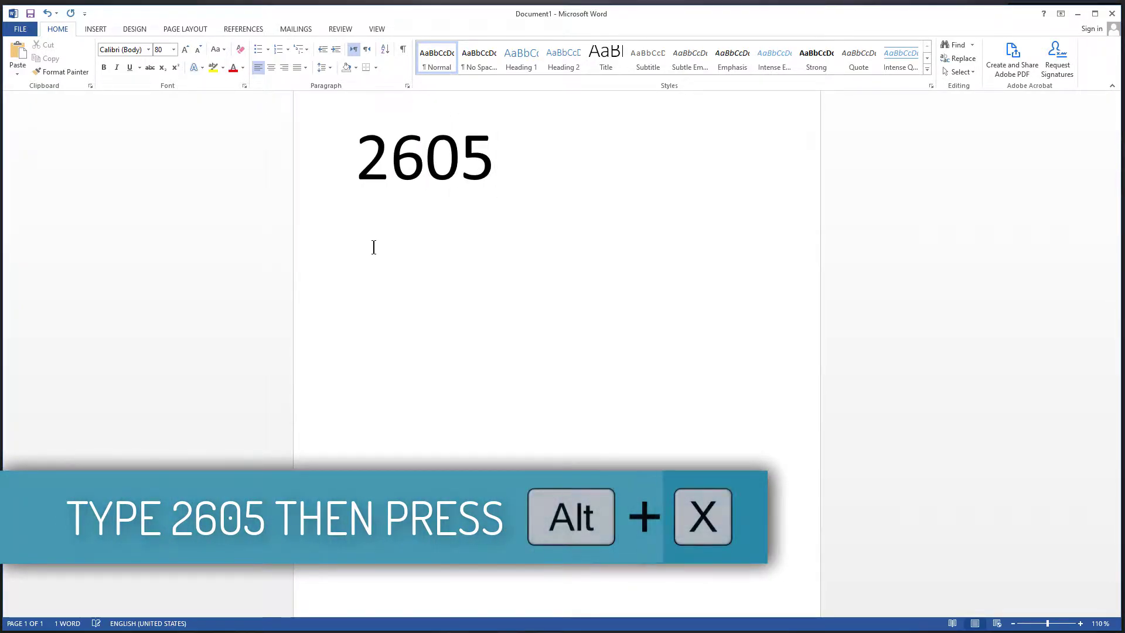
pyautogui.hotkey('alt', 'x')
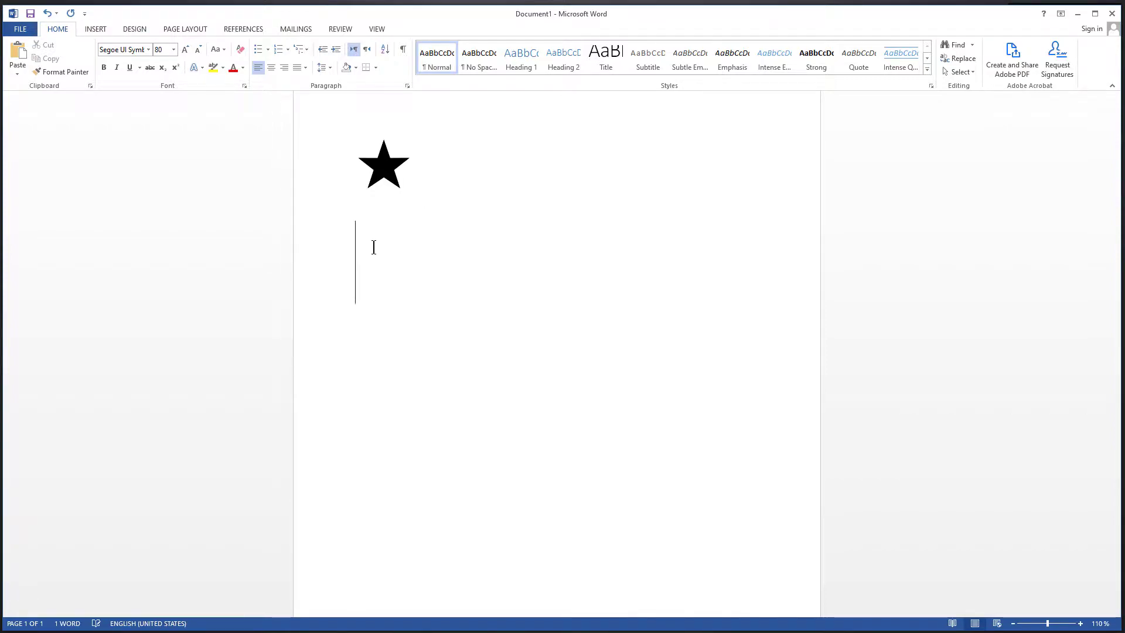
pyautogui.write('26')
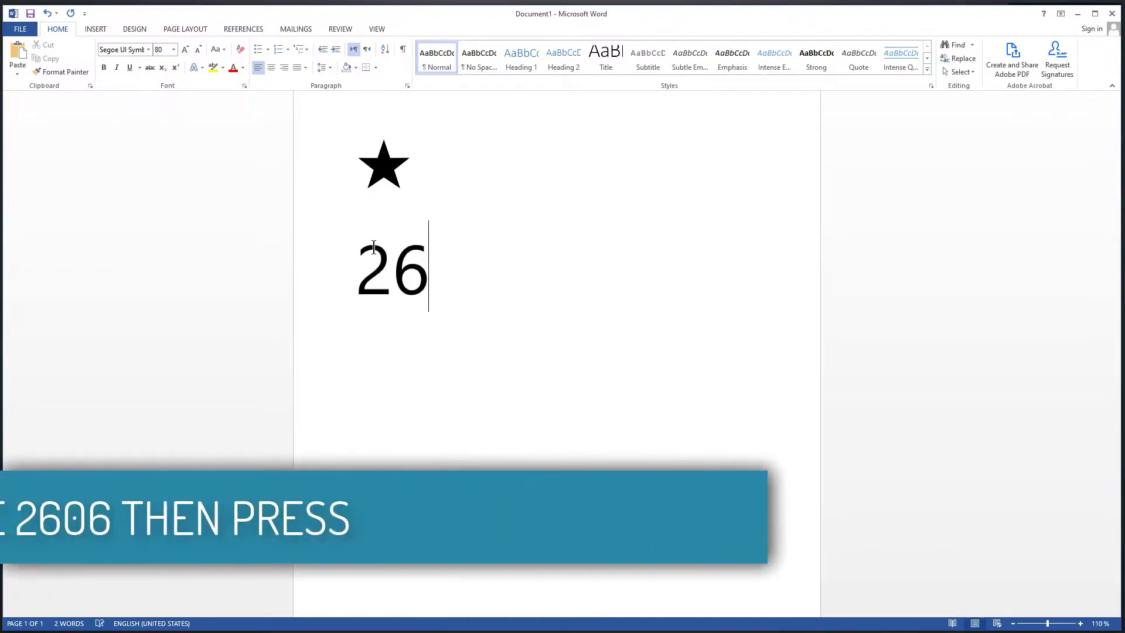
pyautogui.write('06')
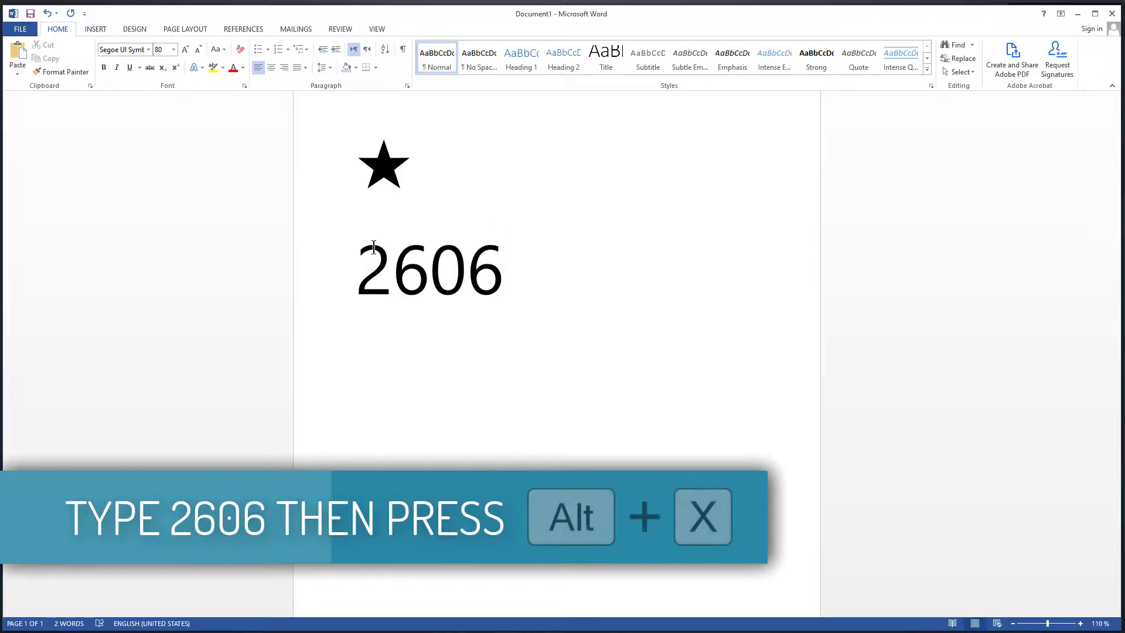
pyautogui.hotkey('alt', 'x')
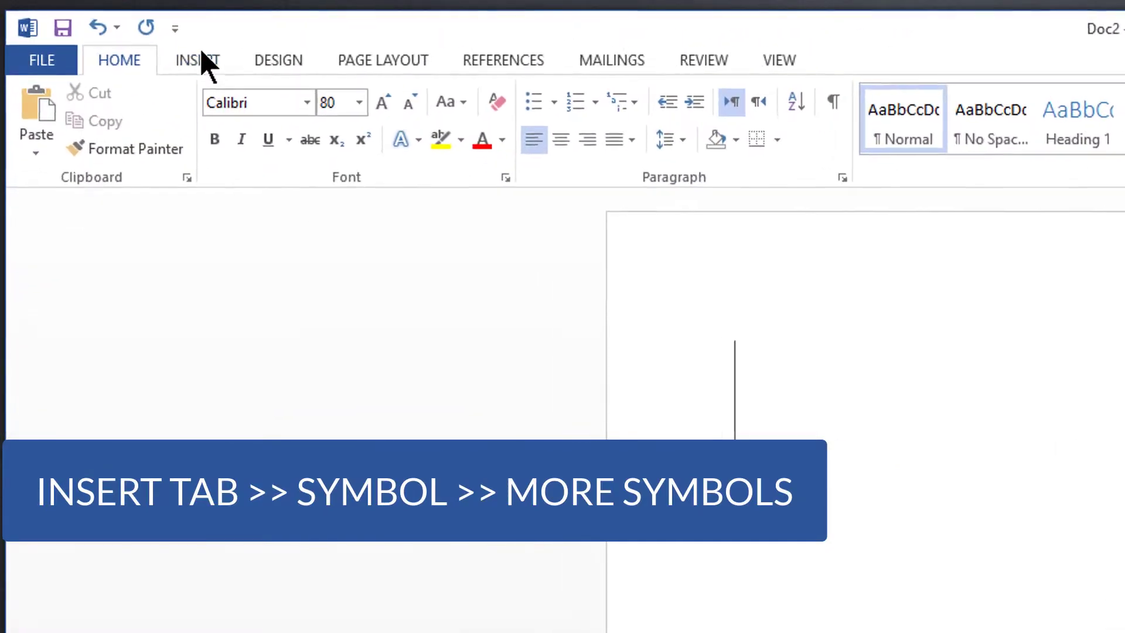
# Step: Open the Symbol gallery from the Insert tab
pyautogui.click(201, 59)
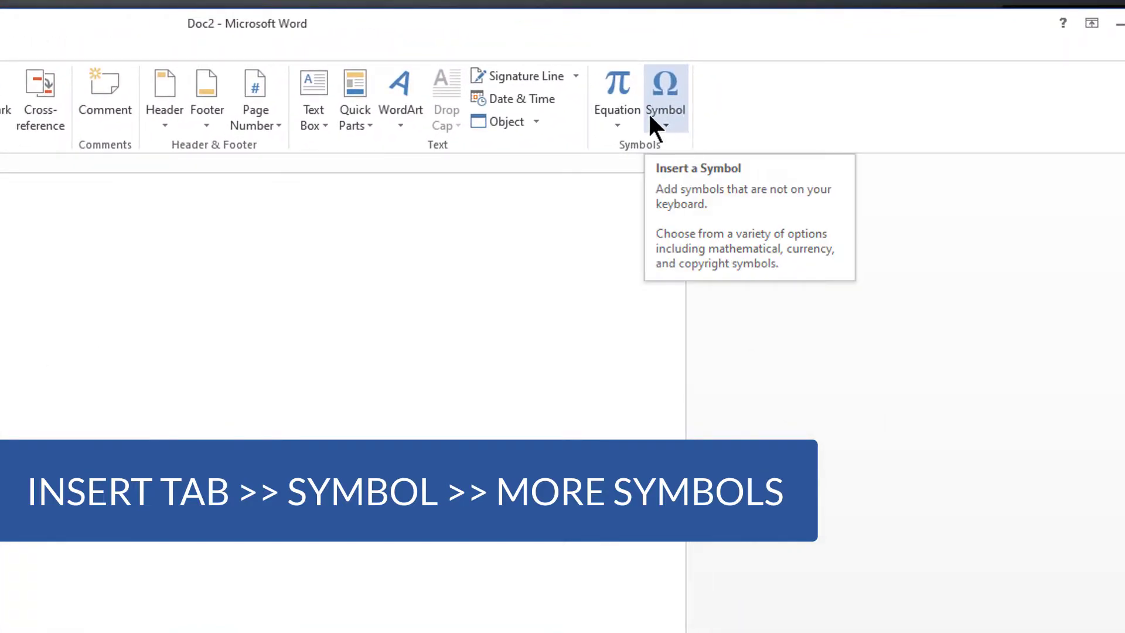
pyautogui.click(666, 126)
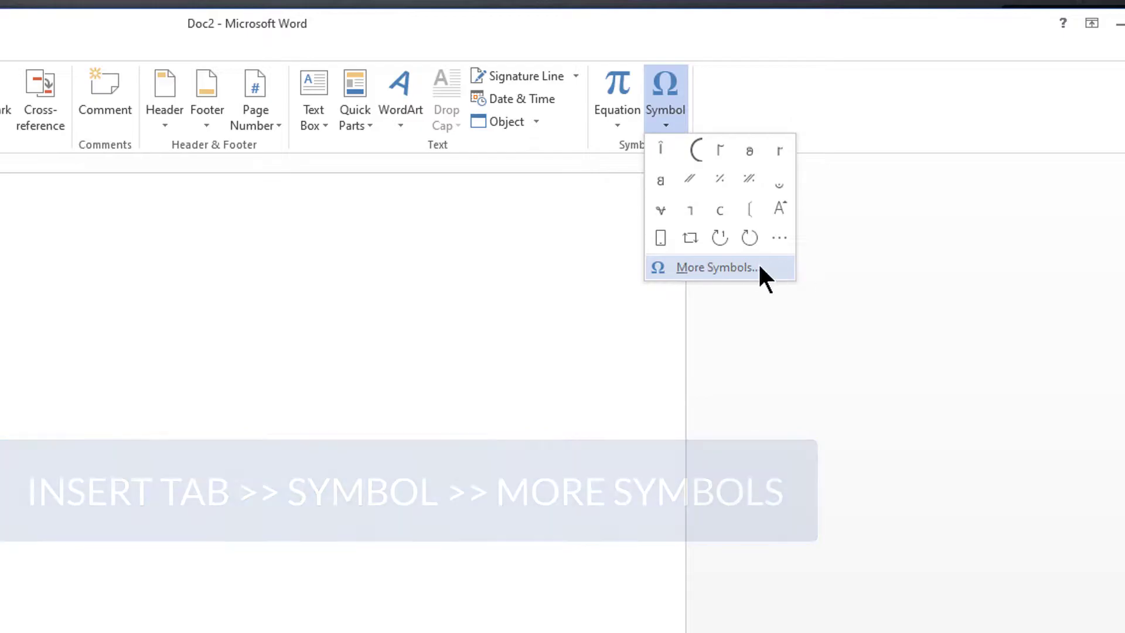
# Step: Open More Symbols and set the Symbol dialog font to Segoe UI Symbol
pyautogui.click(748, 268)
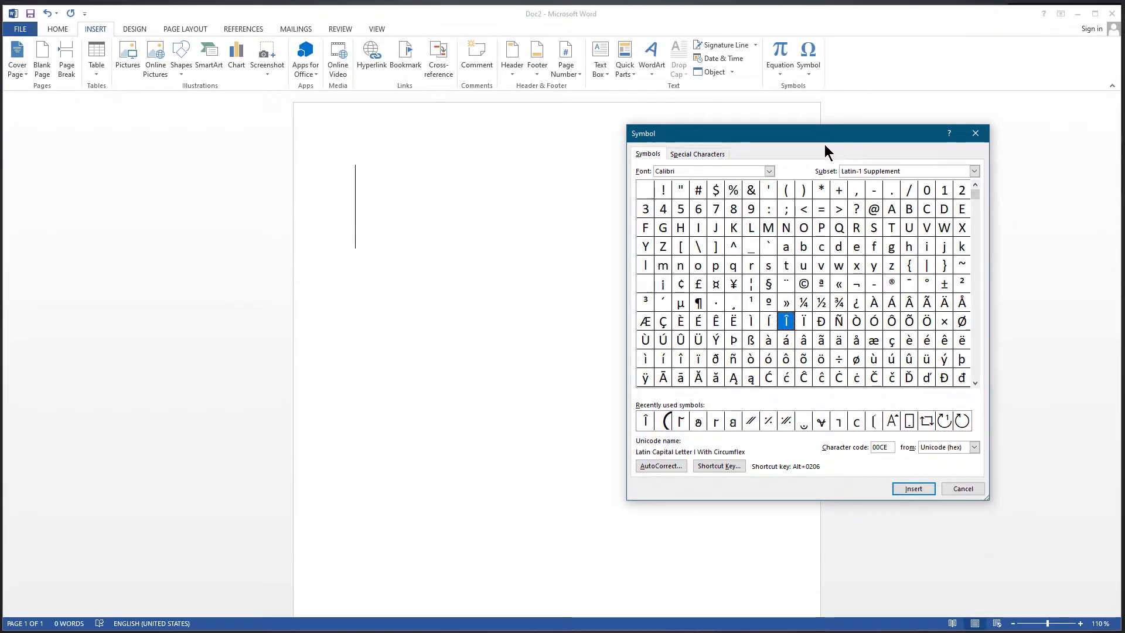
pyautogui.moveTo(810, 133); pyautogui.dragTo(802, 125)
pyautogui.click(761, 164)
pyautogui.press('s')
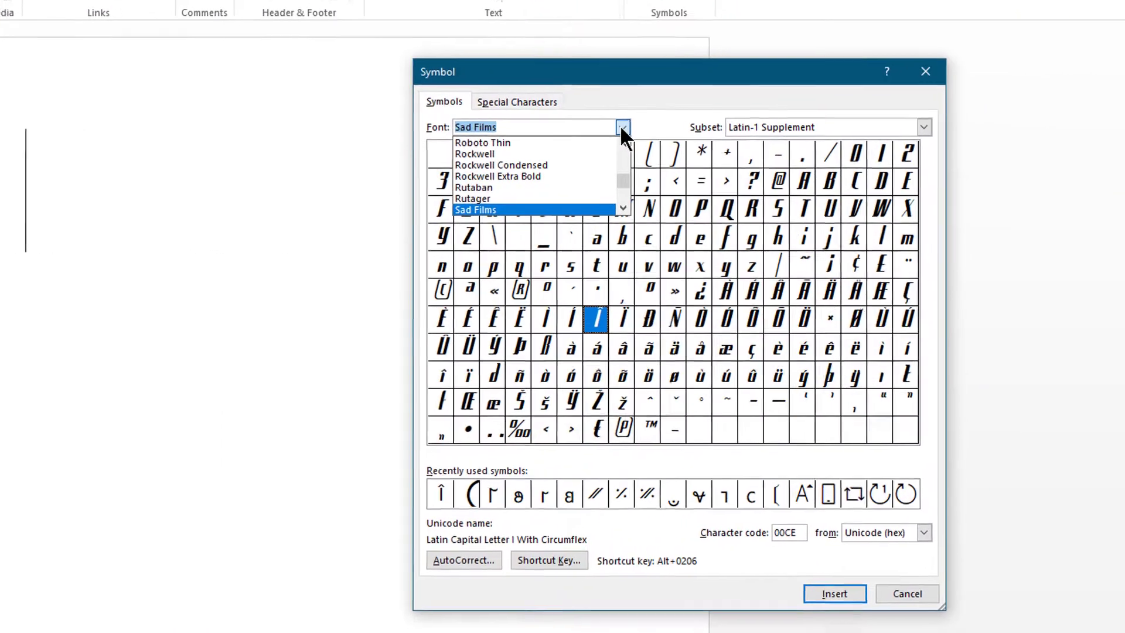
pyautogui.write('S')
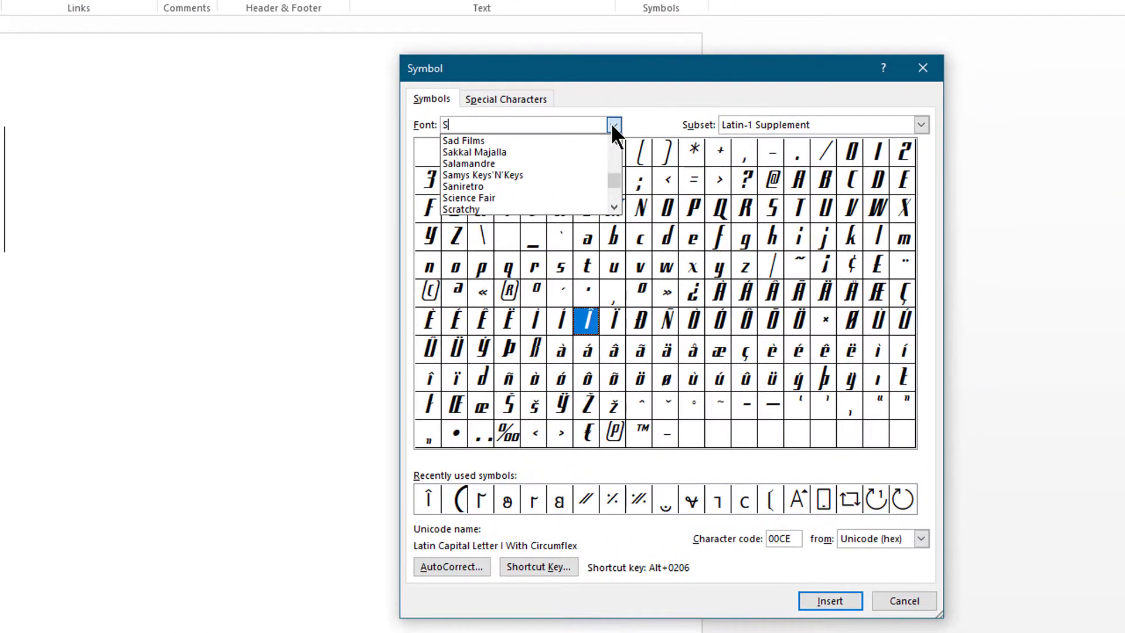
pyautogui.write('EGOE UI SYM')
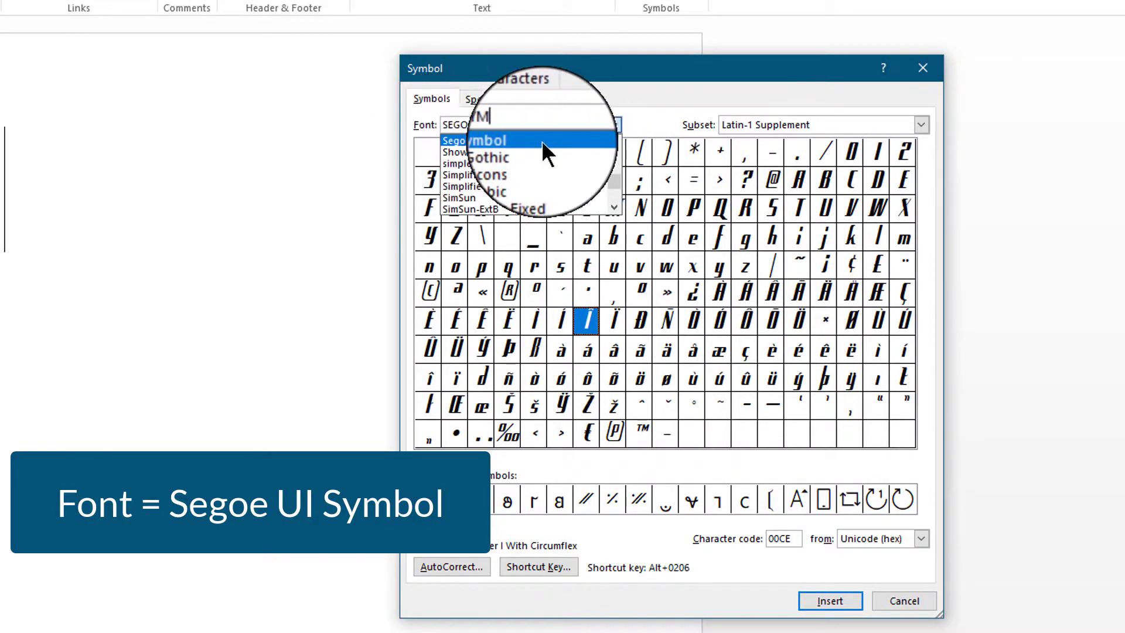
pyautogui.click(481, 143)
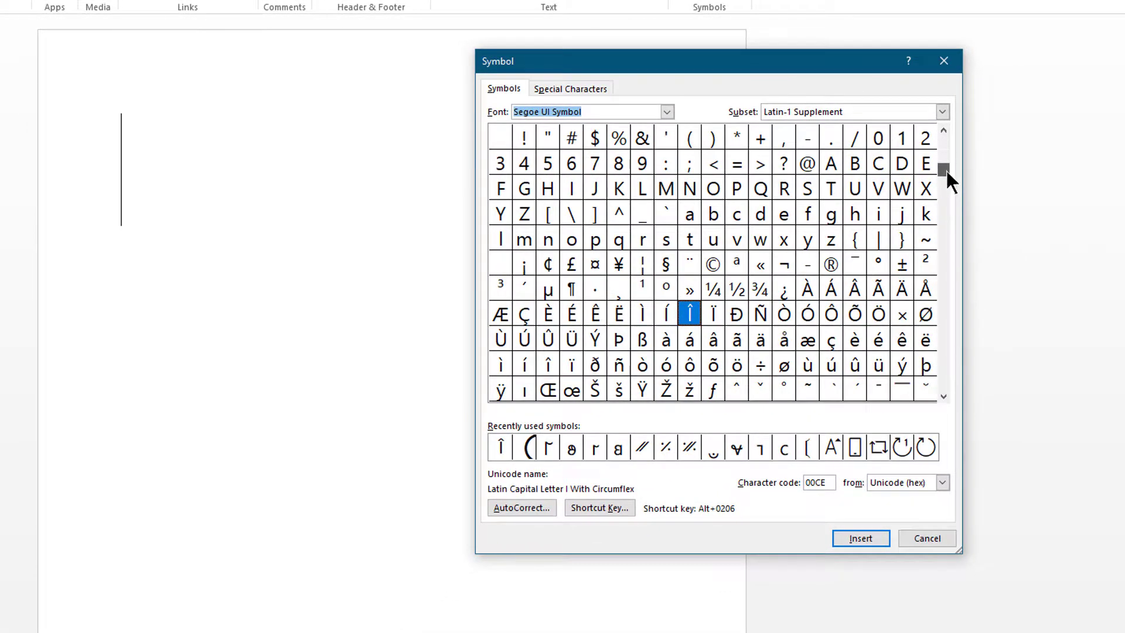
pyautogui.moveTo(946, 169); pyautogui.dragTo(948, 194)
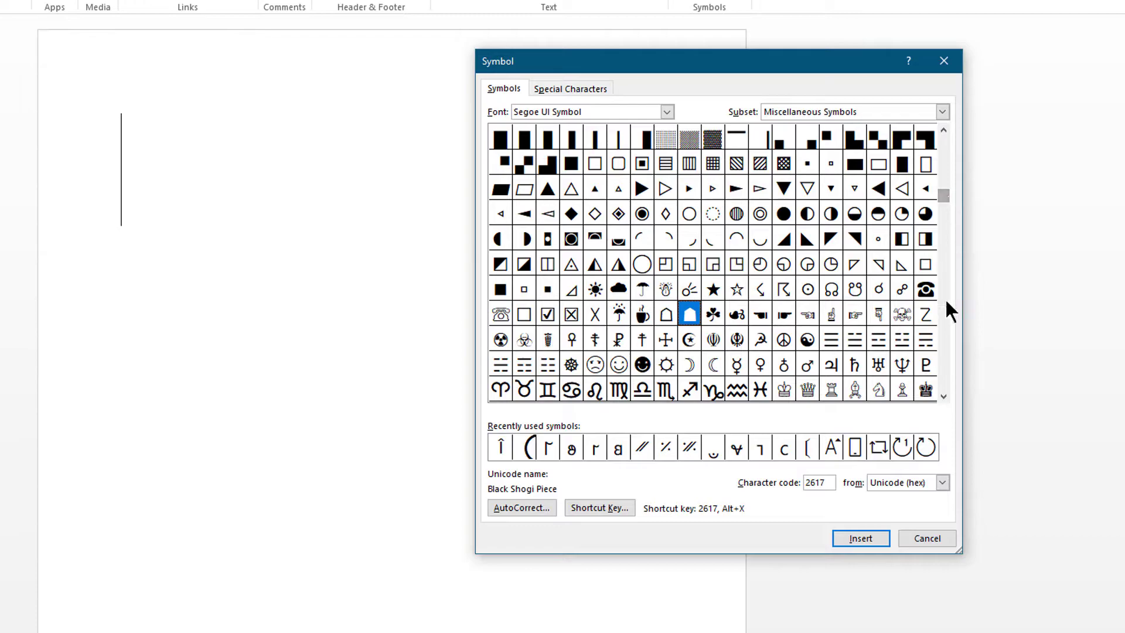
# Step: Insert the Black Star and then the White Star from Segoe UI Symbol
pyautogui.click(713, 290)
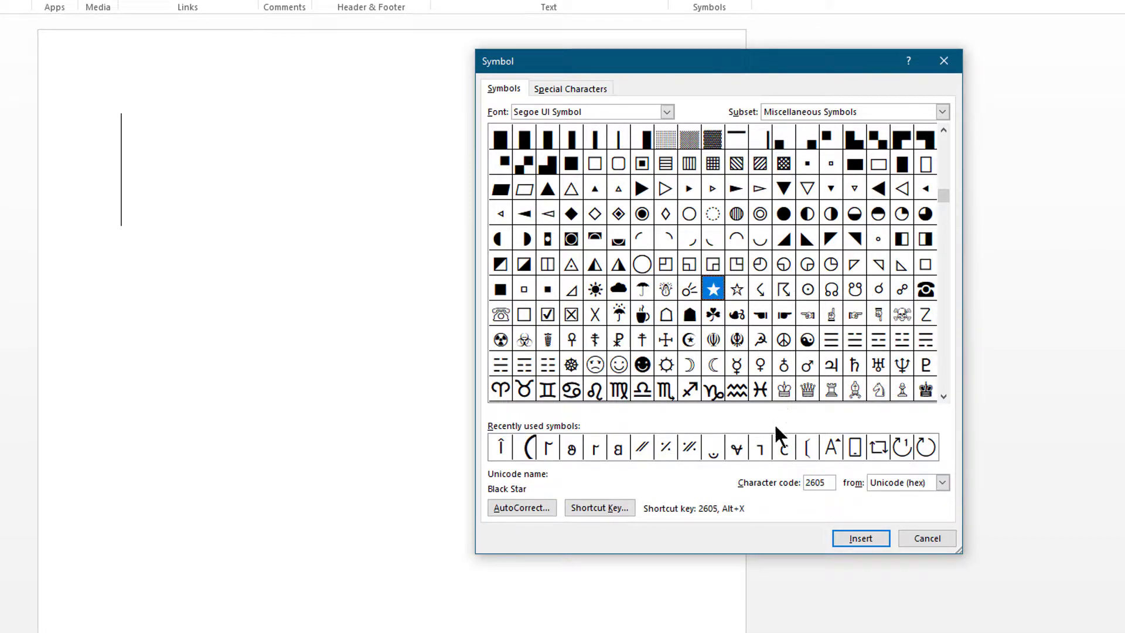
pyautogui.click(870, 539)
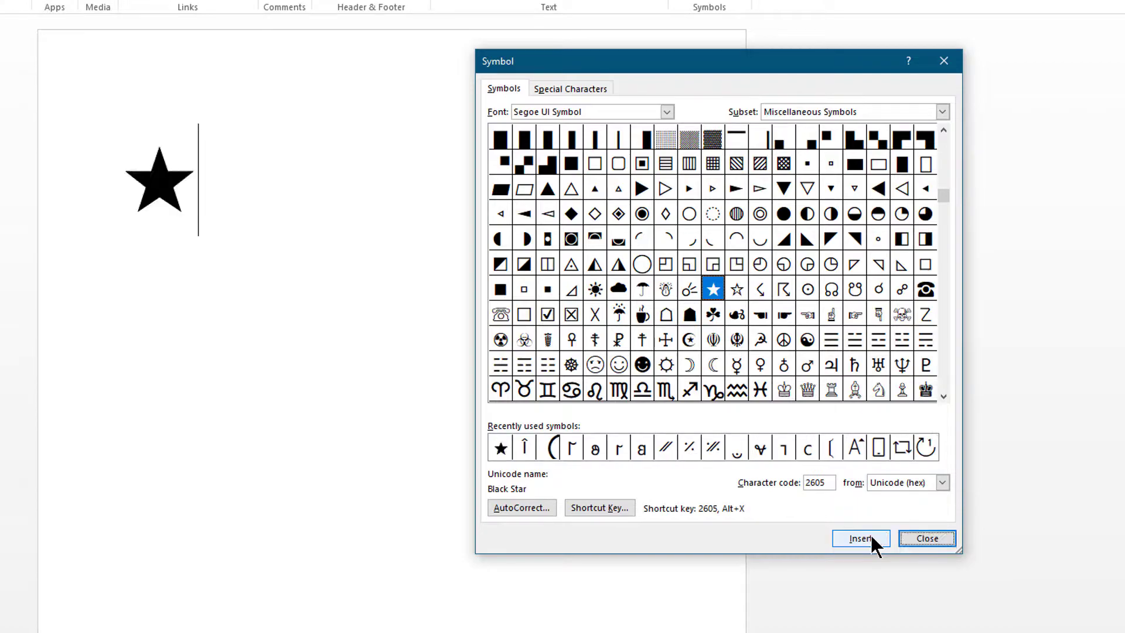
pyautogui.click(739, 291)
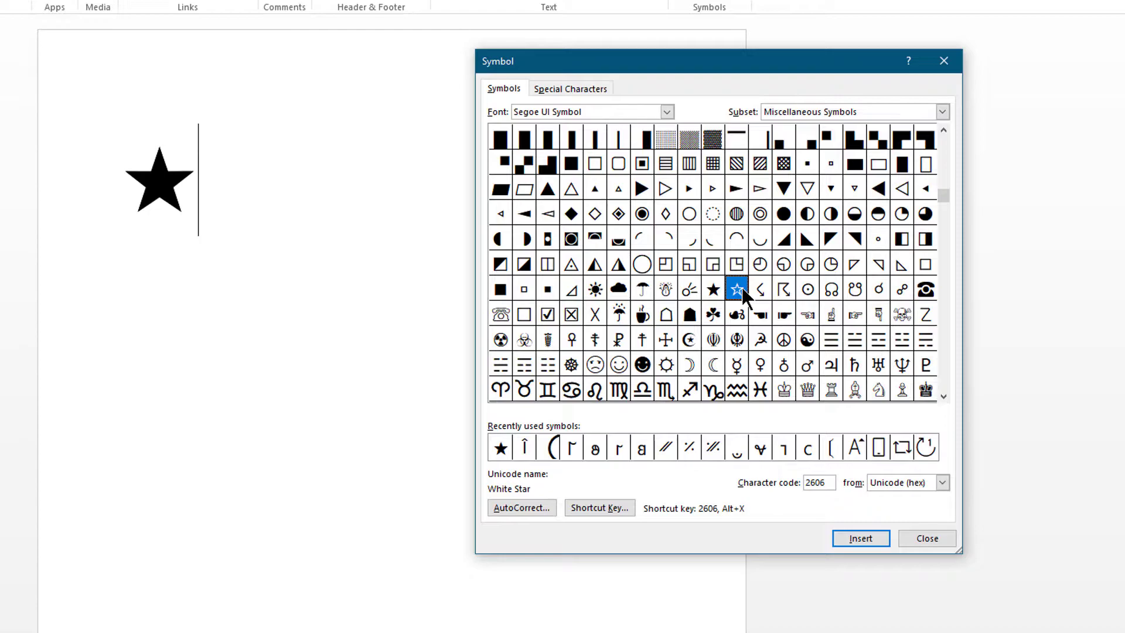
pyautogui.doubleClick(739, 290)
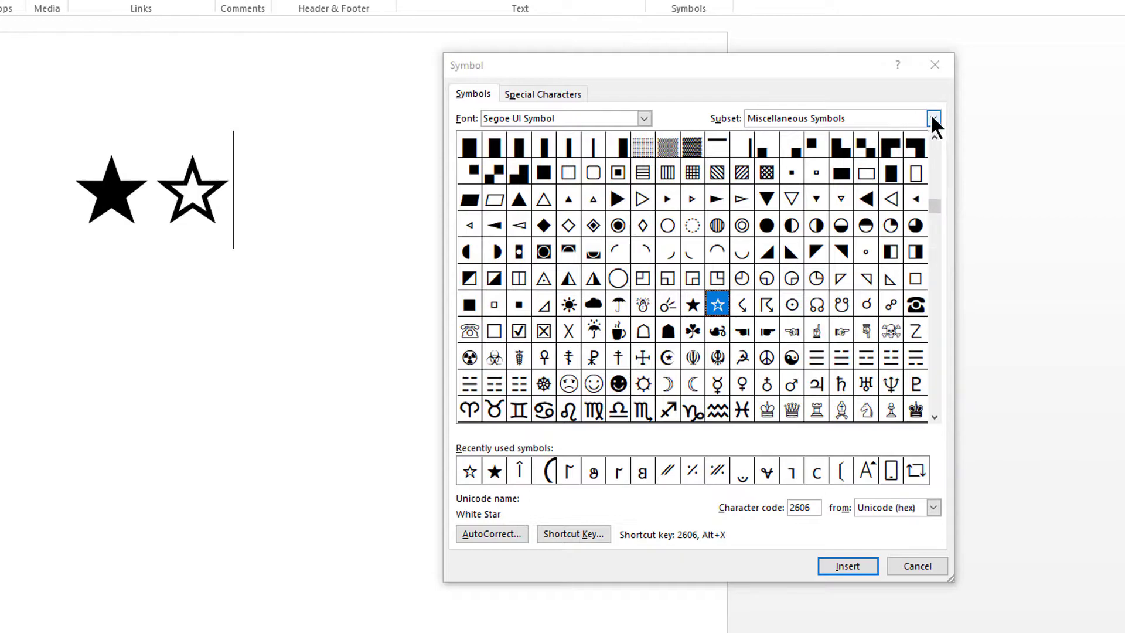
# Step: Look through the pentagram symbols, including the interlaced and plain Pentagram
pyautogui.click(933, 119)
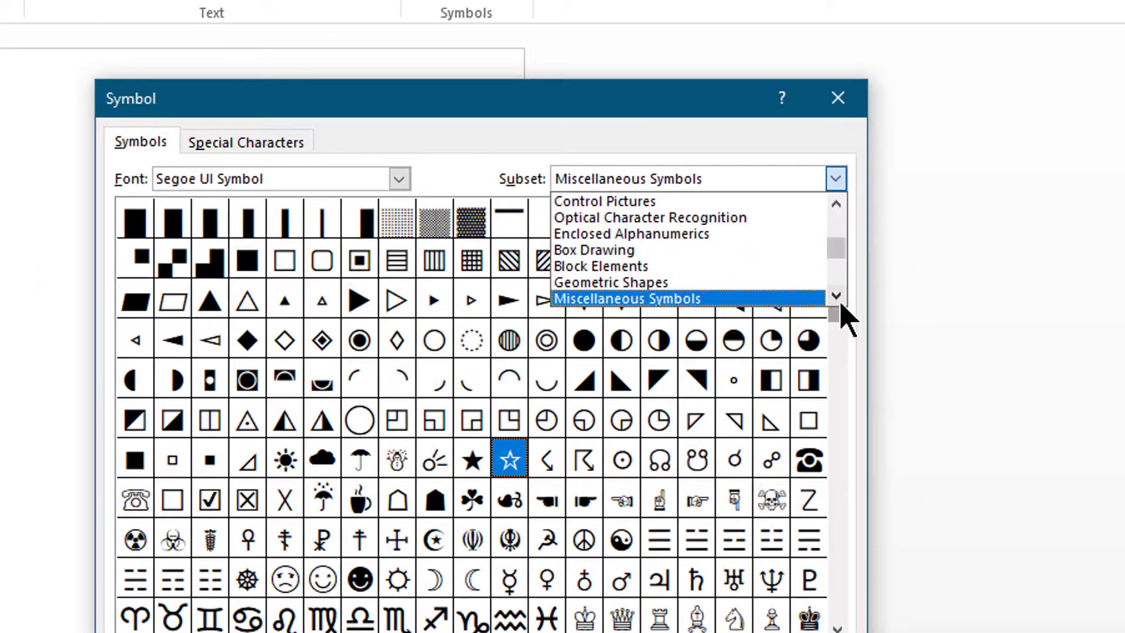
pyautogui.click(846, 285)
pyautogui.doubleClick(846, 285)
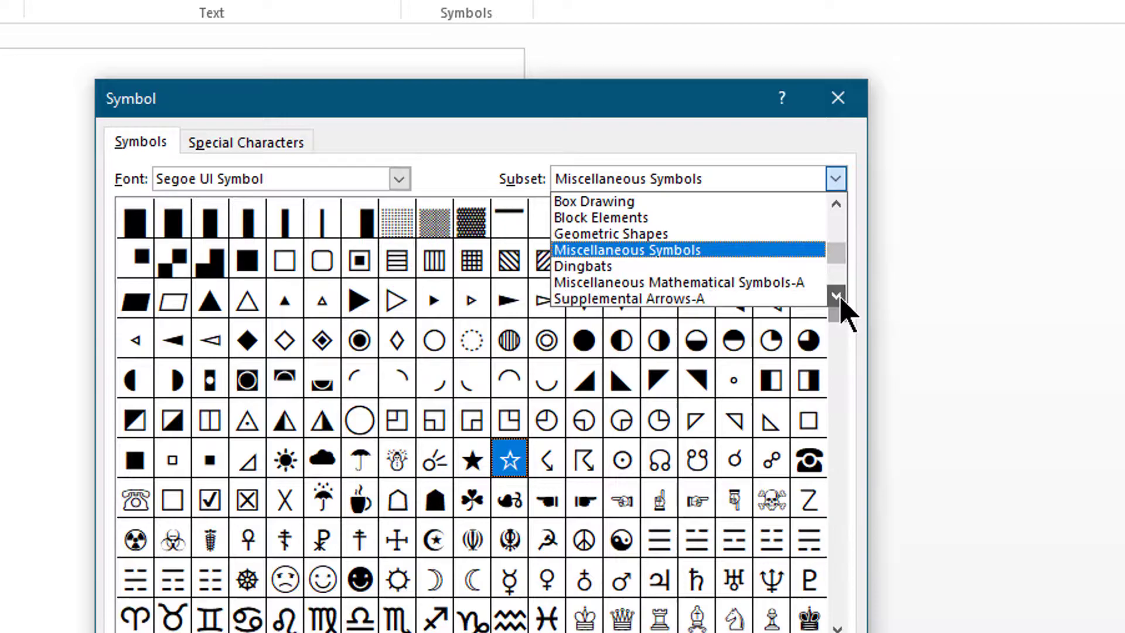
pyautogui.click(624, 269)
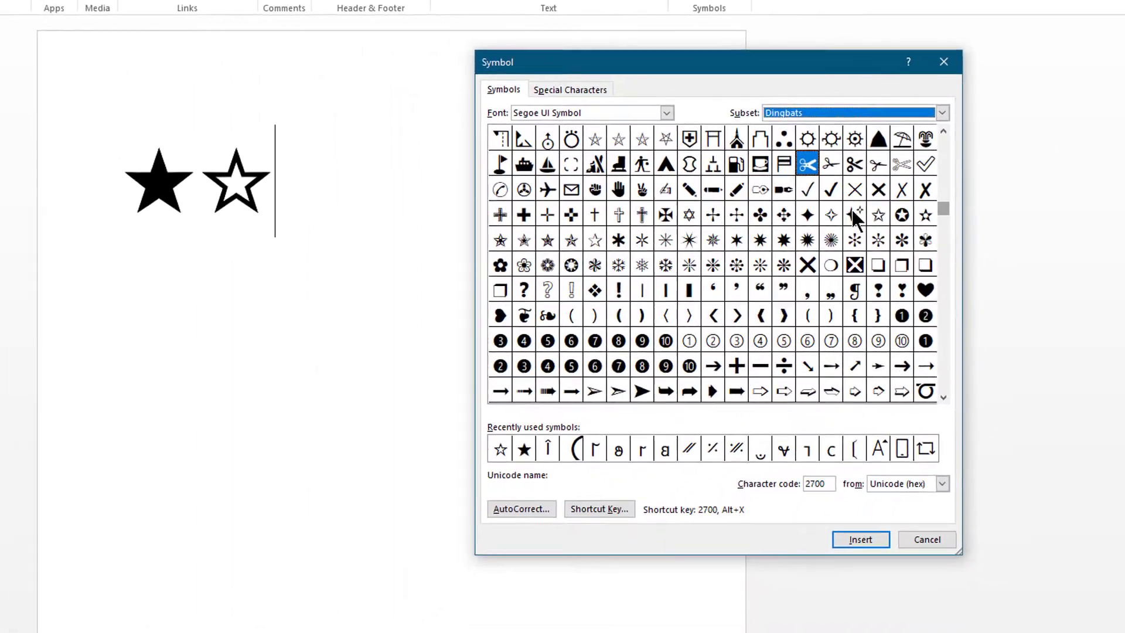
pyautogui.click(665, 139)
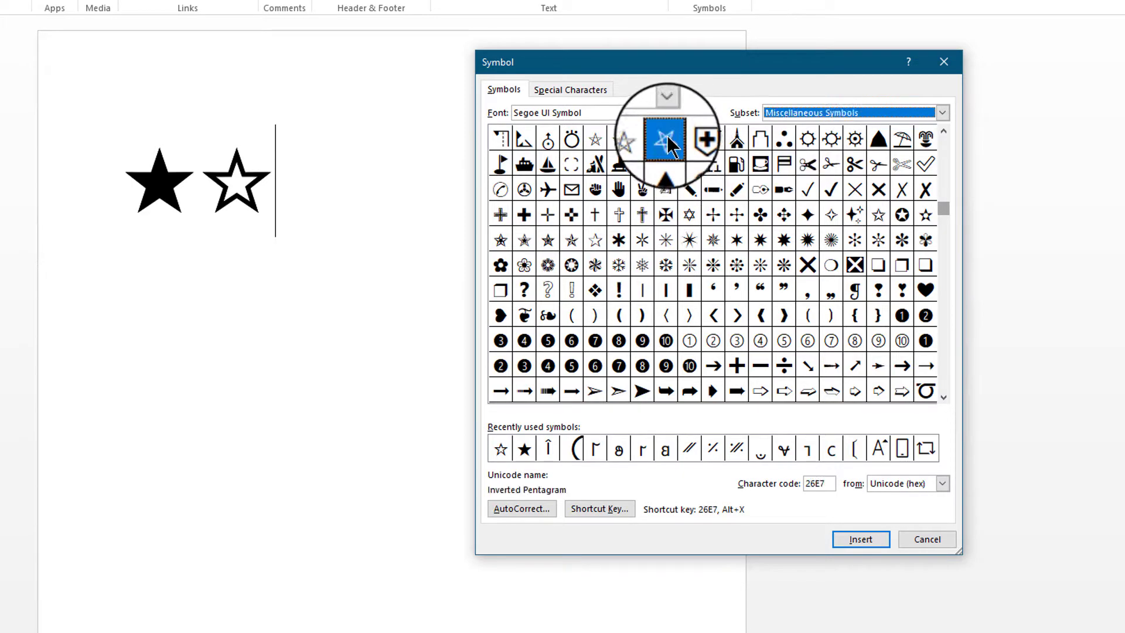
pyautogui.click(643, 139)
pyautogui.click(619, 141)
pyautogui.click(596, 141)
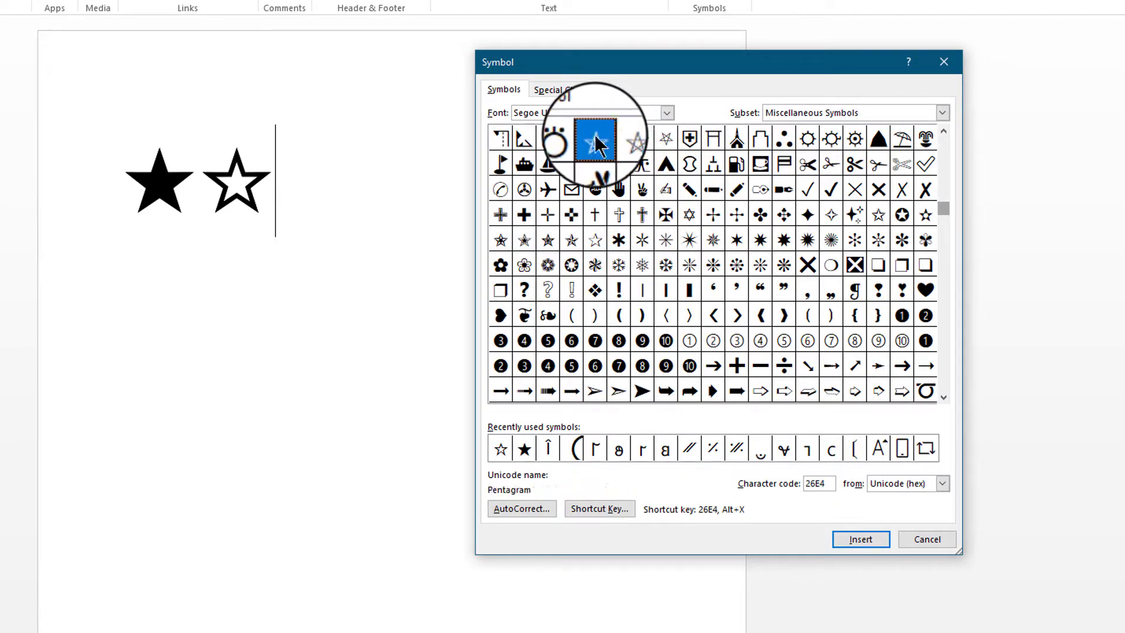
# Step: Browse the Dingbats stars from Black Centre White Star to Shadowed White Star
pyautogui.click(500, 239)
pyautogui.click(524, 240)
pyautogui.click(548, 239)
pyautogui.click(571, 240)
pyautogui.click(595, 240)
pyautogui.click(619, 239)
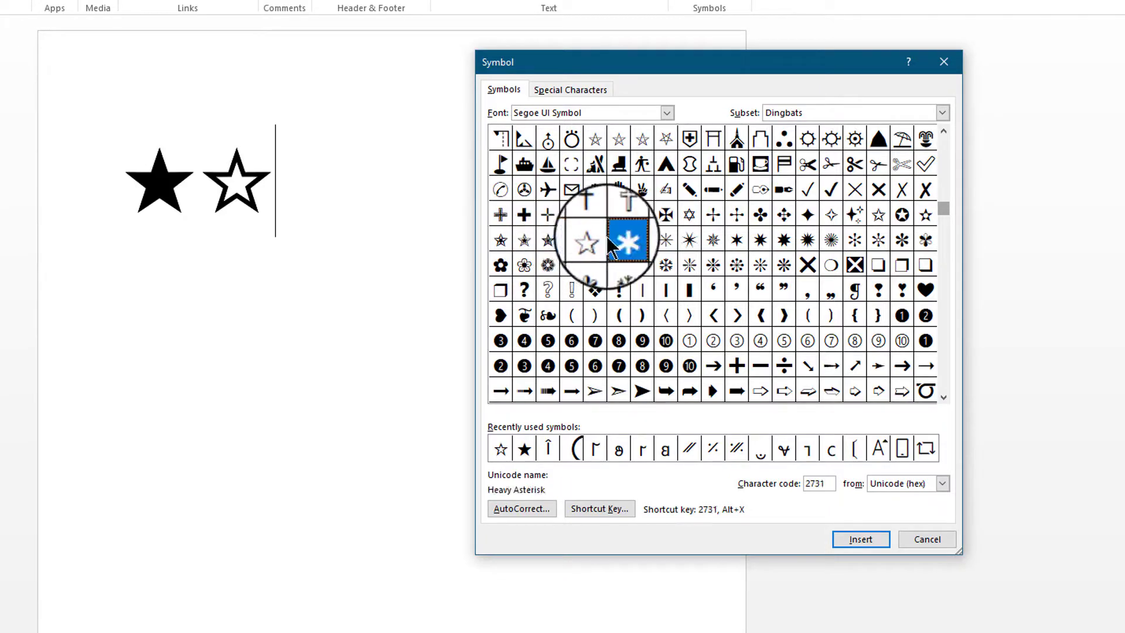
pyautogui.click(596, 239)
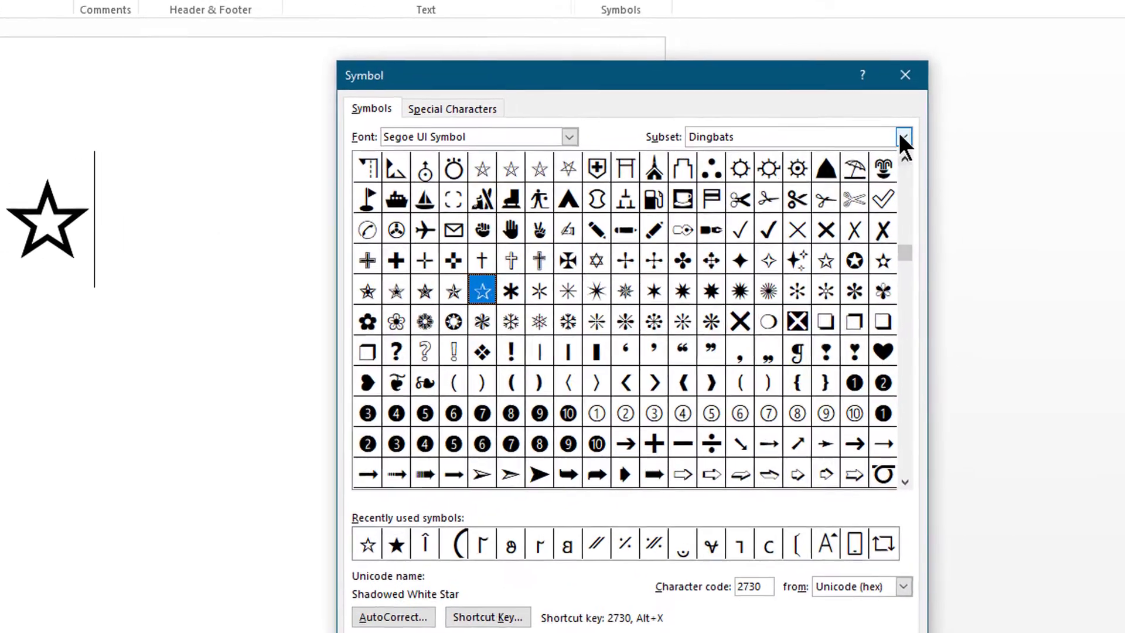
# Step: Switch to the Private Use Area subset and inspect stars E0B4, E0B5 and E00A
pyautogui.click(935, 117)
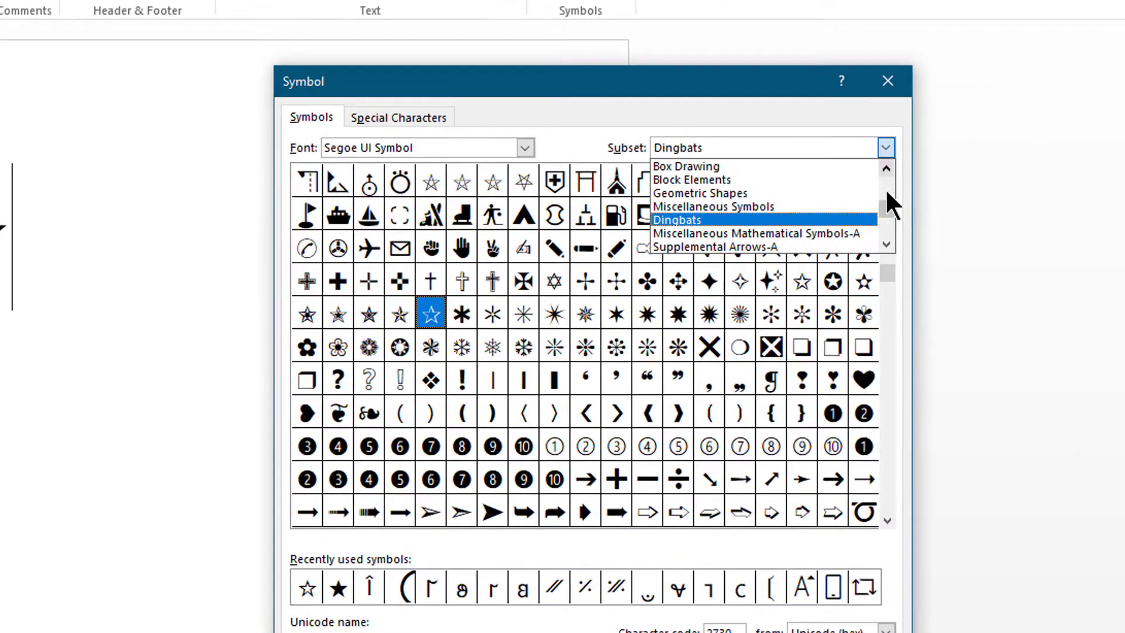
pyautogui.moveTo(887, 206); pyautogui.dragTo(891, 235)
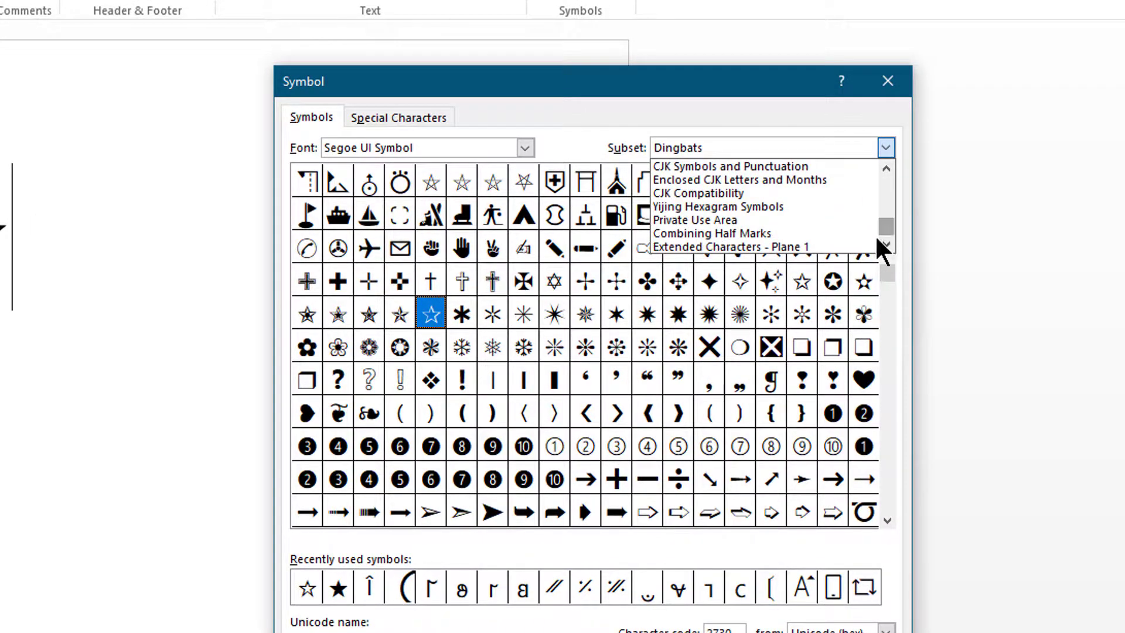
pyautogui.click(717, 221)
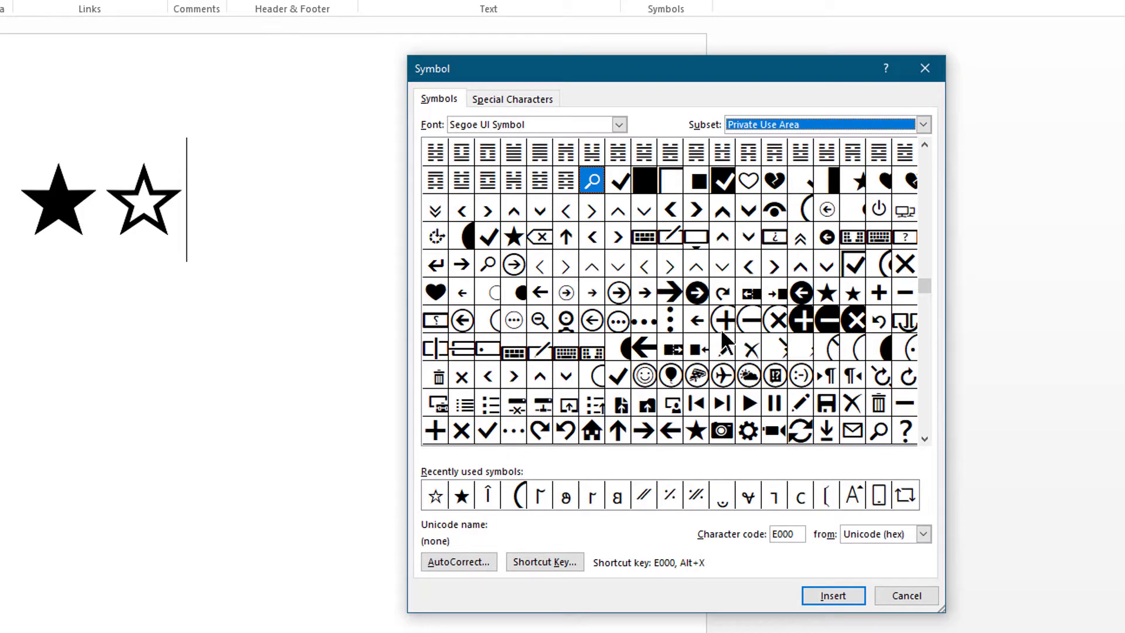
pyautogui.click(826, 291)
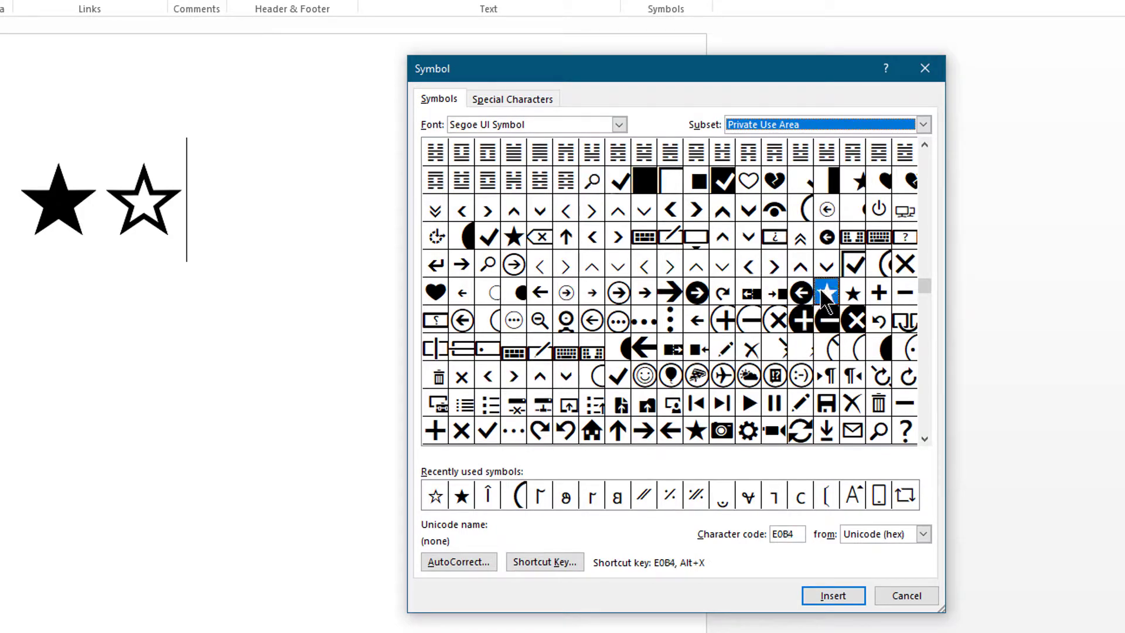
pyautogui.click(853, 293)
pyautogui.click(858, 180)
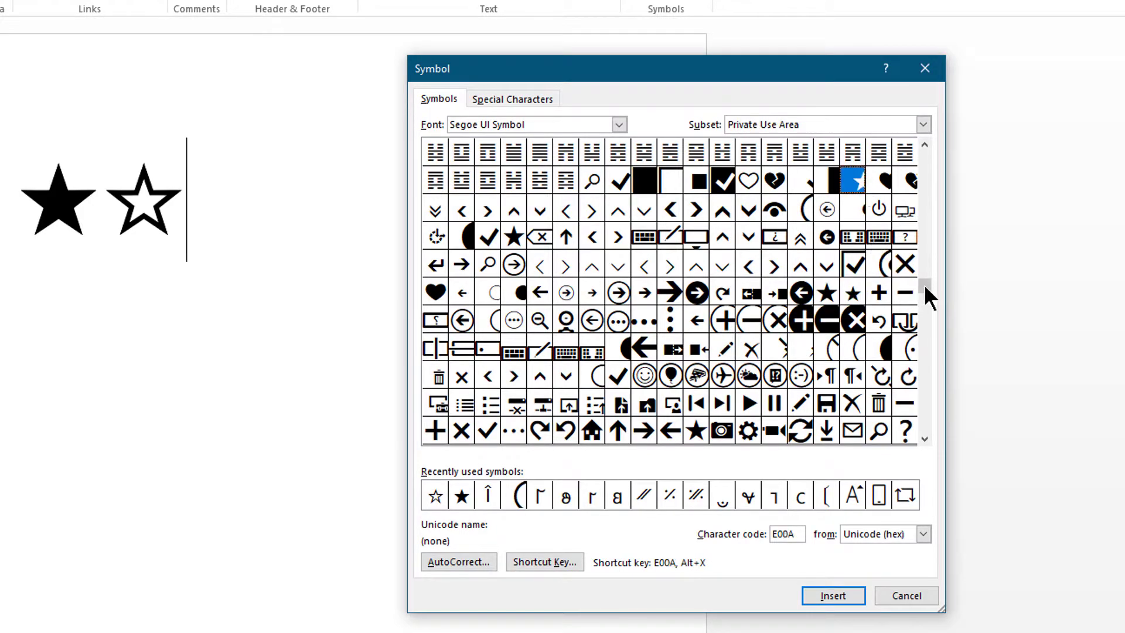
# Step: Check a star further down the grid, then close the Symbol dialog without inserting
pyautogui.scroll(-3, 926, 438)
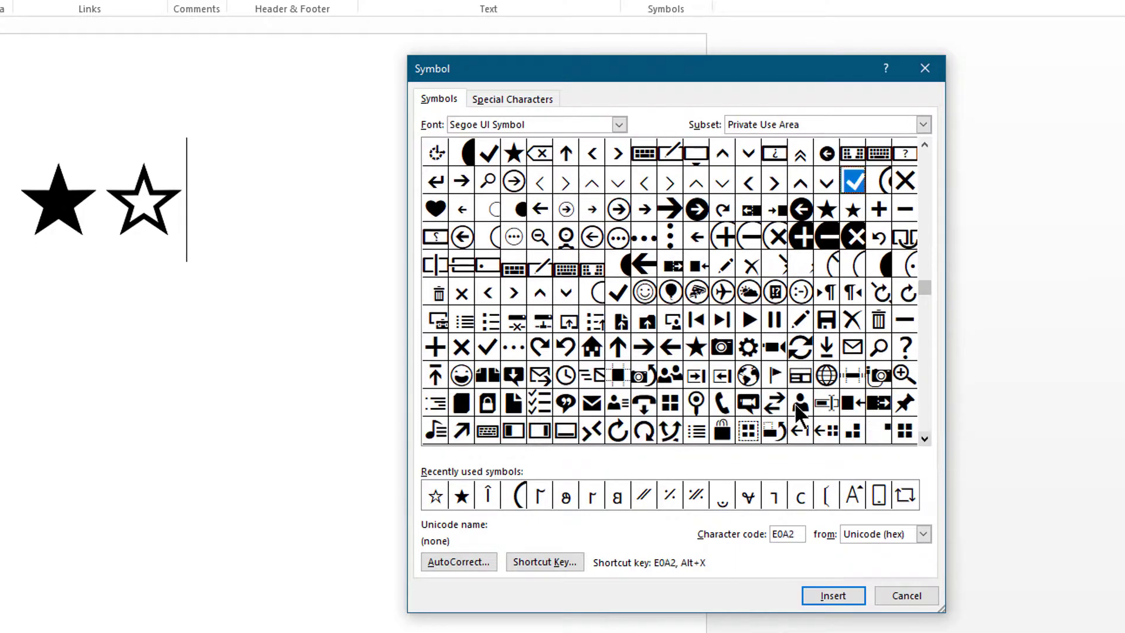
pyautogui.click(697, 347)
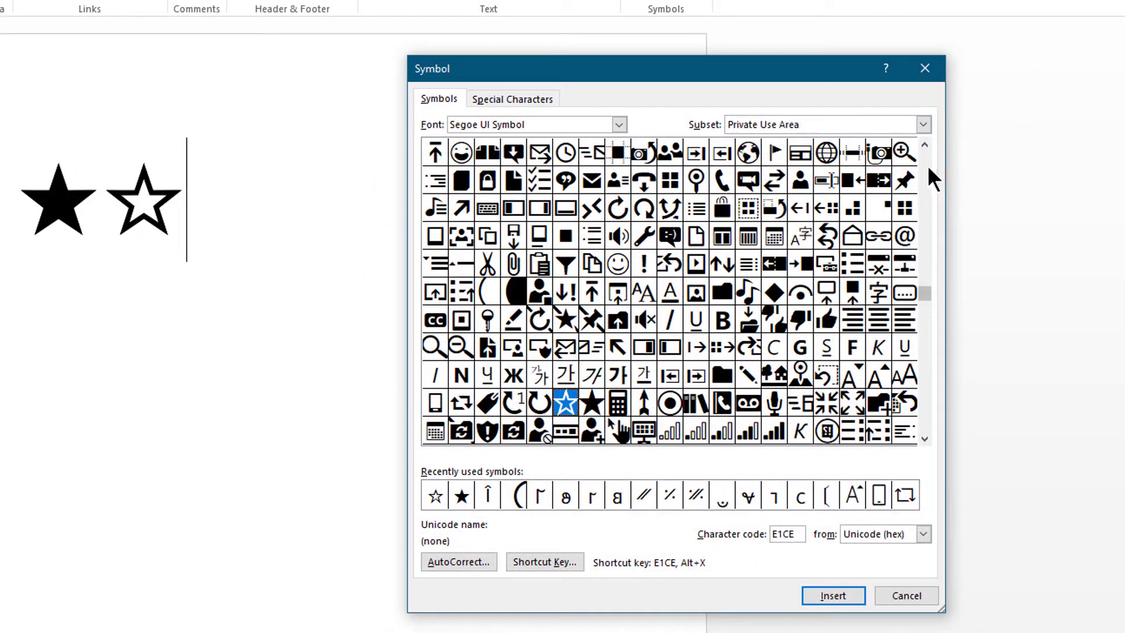
pyautogui.click(929, 73)
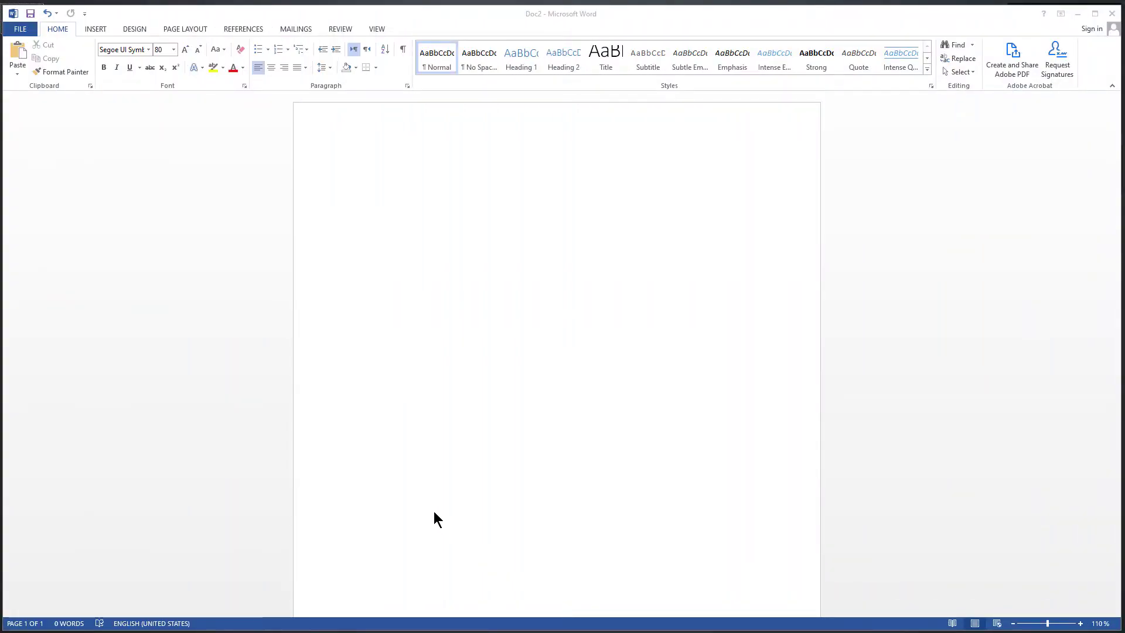
# Step: Launch Character Map by running charmap from the Windows Run box
pyautogui.press('super+r')
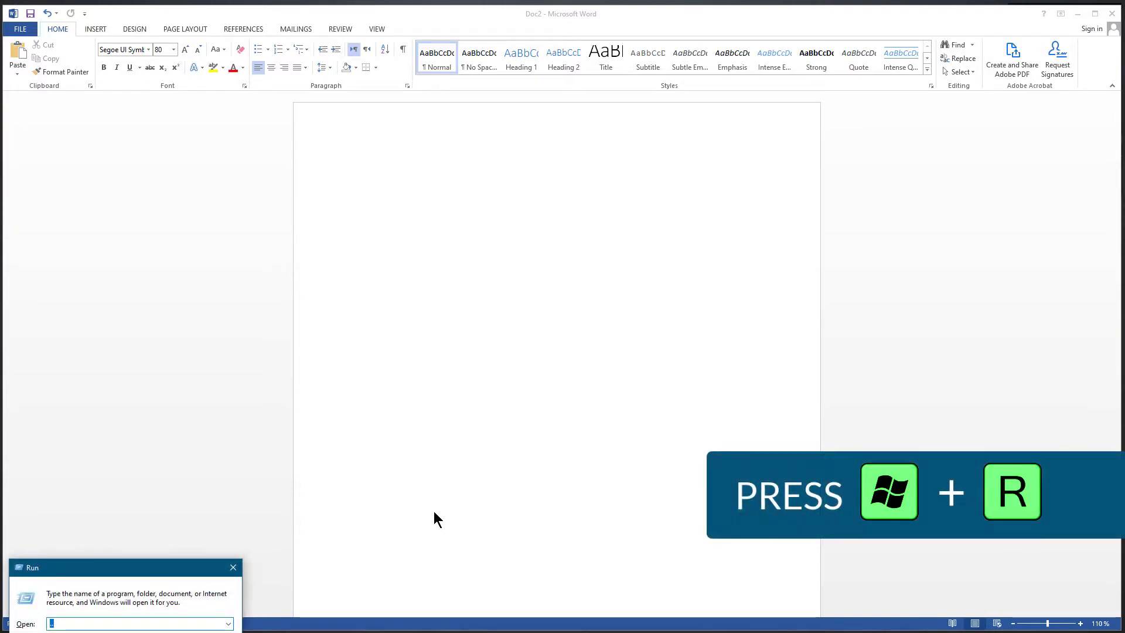
pyautogui.moveTo(156, 565); pyautogui.dragTo(184, 463)
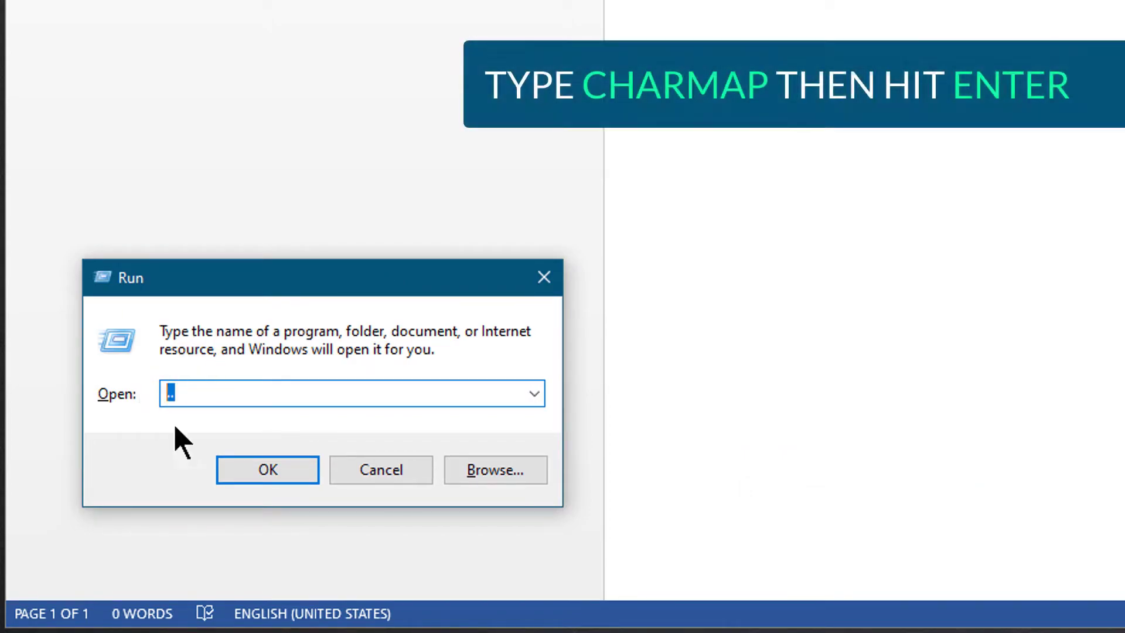
pyautogui.write('cha')
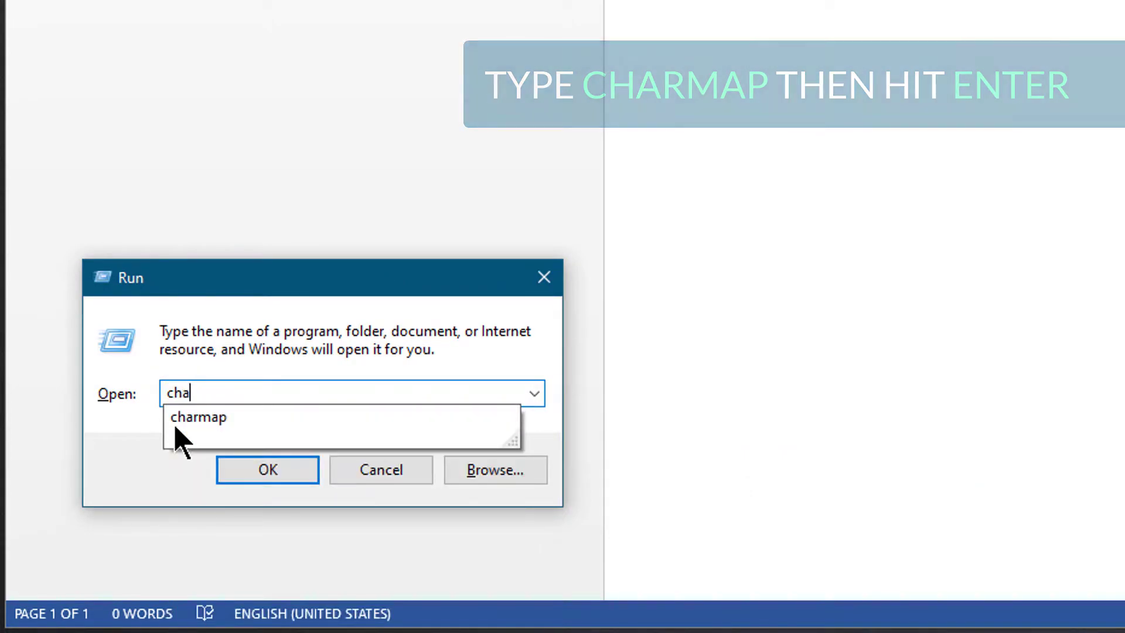
pyautogui.write('rmap')
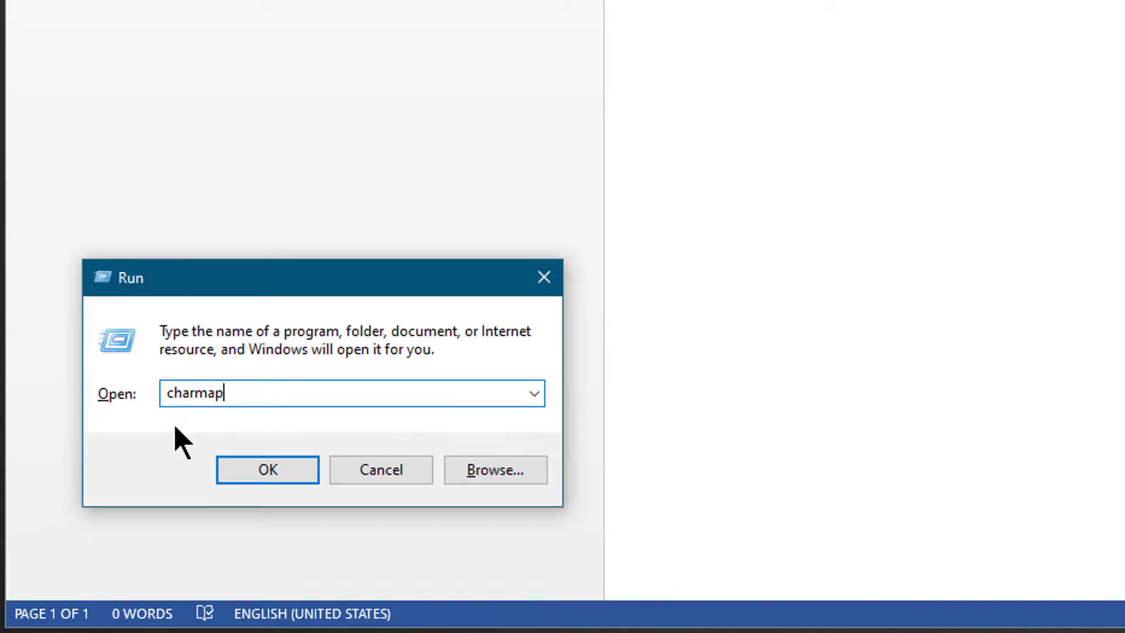
pyautogui.press('Return')
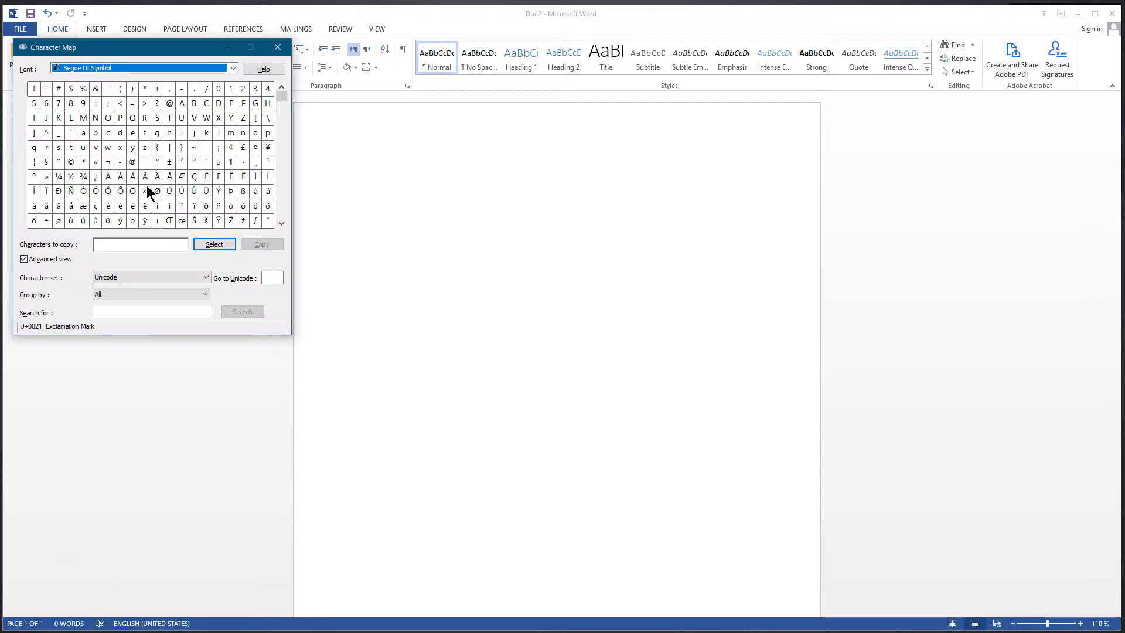
# Step: Search Character Map's Segoe UI Symbol font for 'star' to list star glyphs
pyautogui.moveTo(129, 49); pyautogui.dragTo(848, 158)
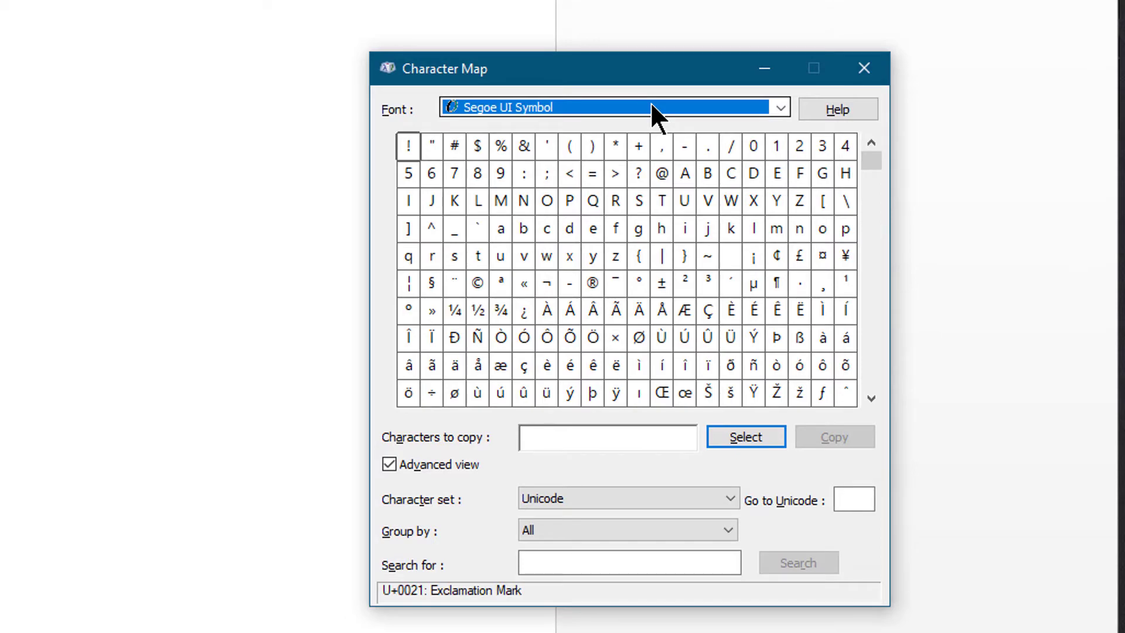
pyautogui.click(652, 105)
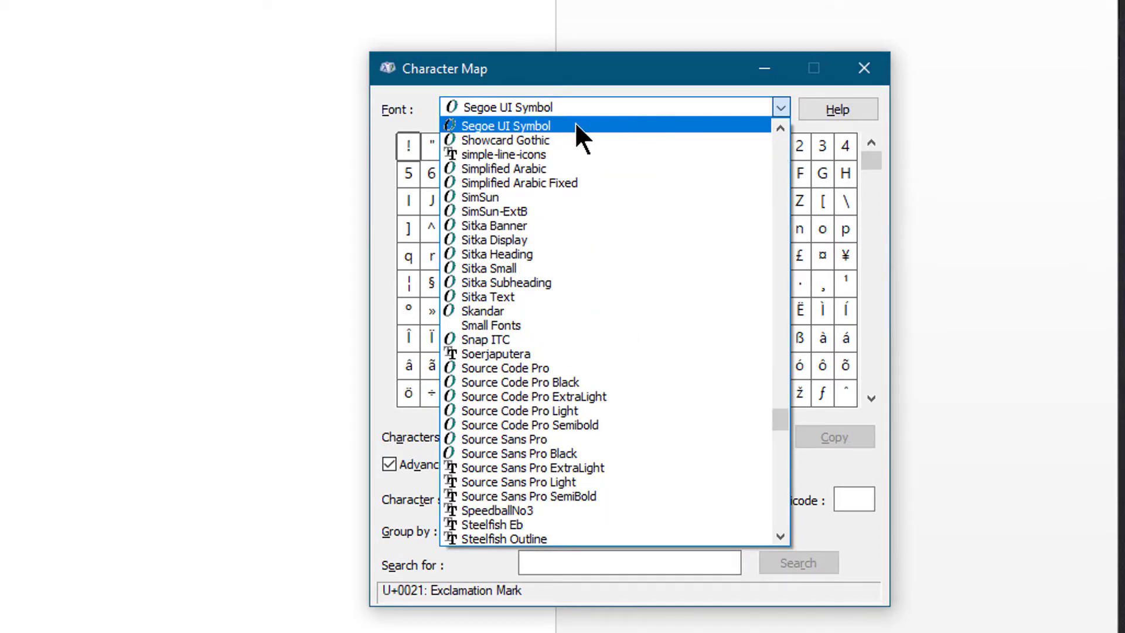
pyautogui.click(544, 121)
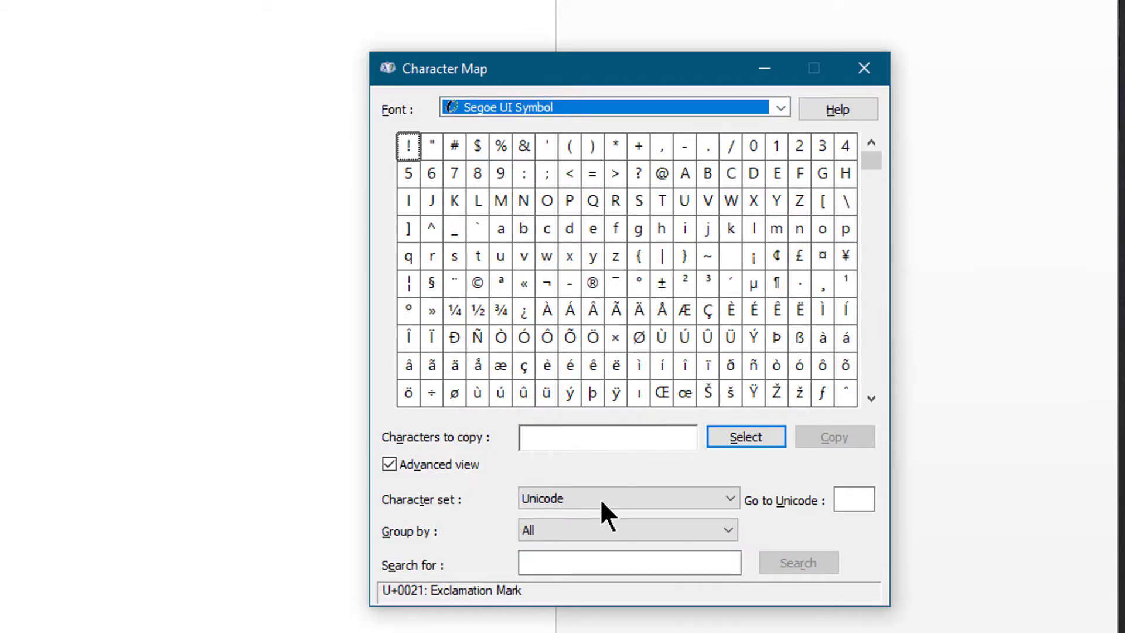
pyautogui.click(586, 563)
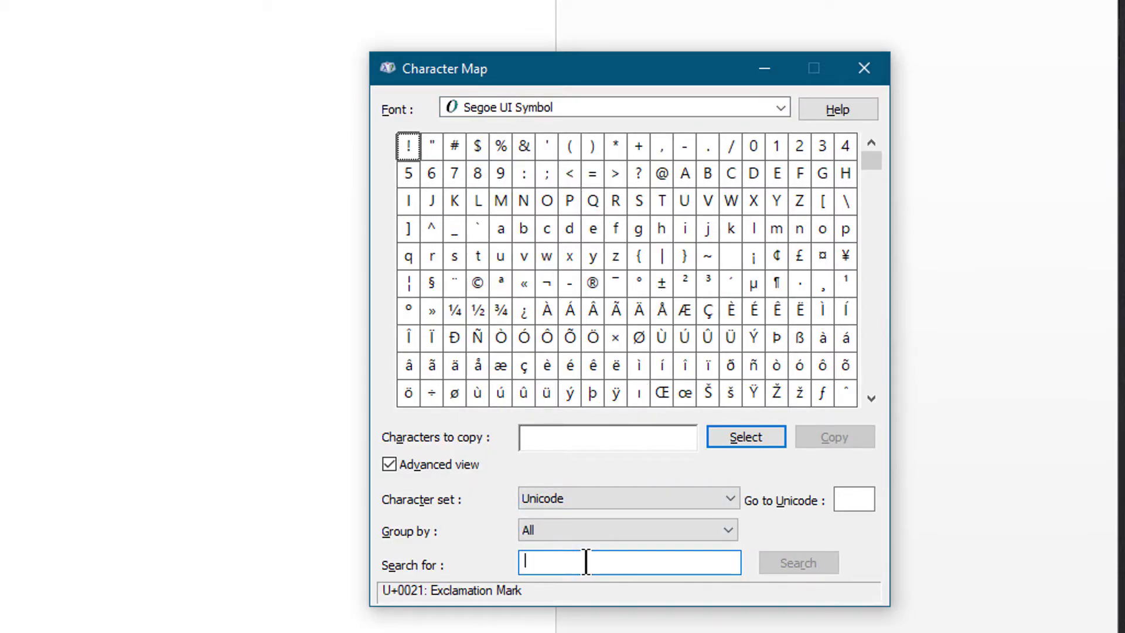
pyautogui.write('s')
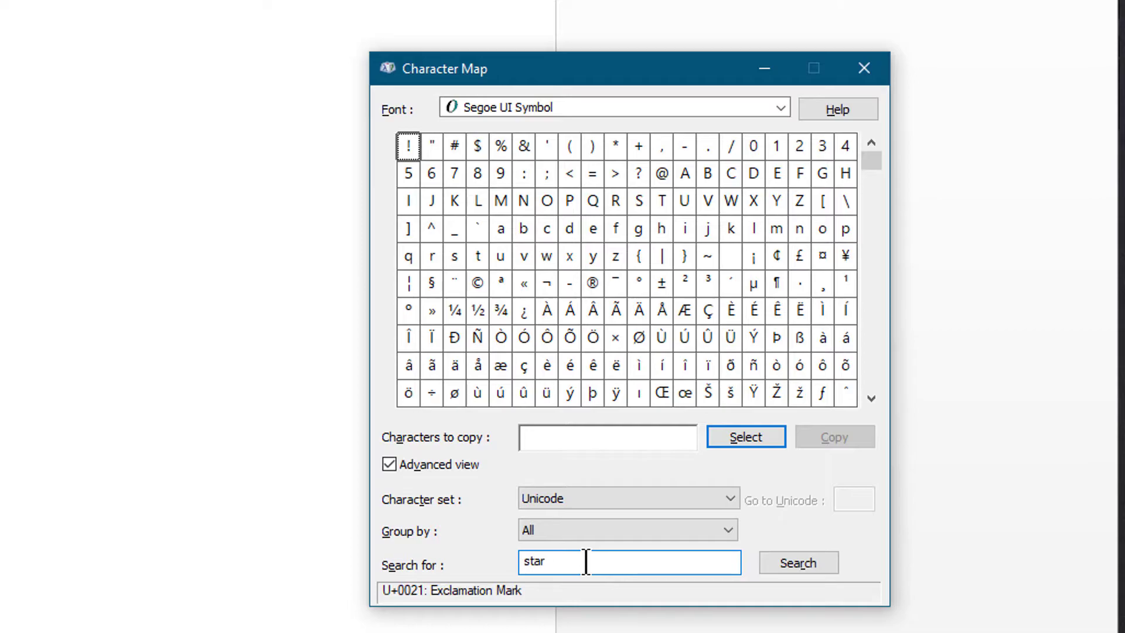
pyautogui.write('tar')
pyautogui.press('Return')
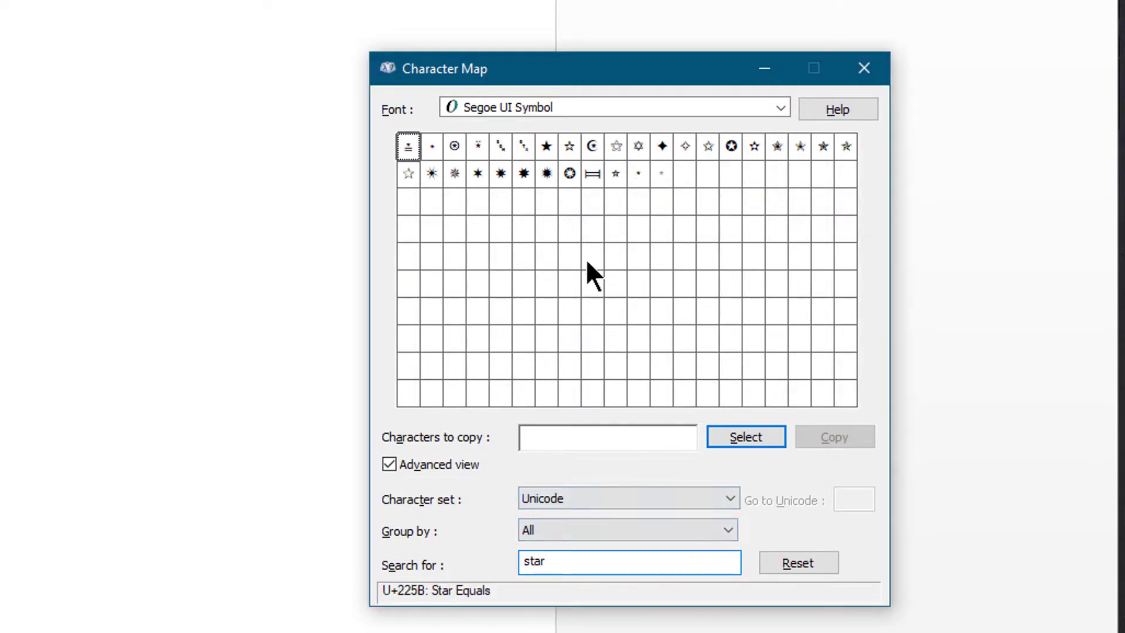
# Step: Collect Black, Outlined White, Black Centre White, Heavy Outlined Black and White stars, then copy them
pyautogui.moveTo(557, 70); pyautogui.dragTo(520, 63)
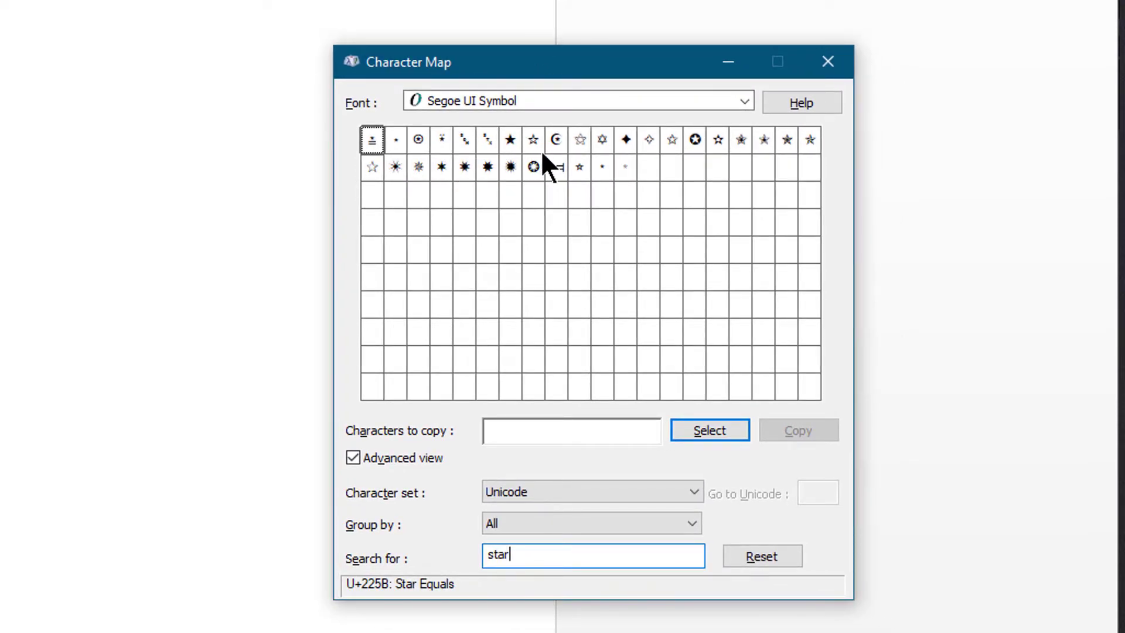
pyautogui.click(511, 139)
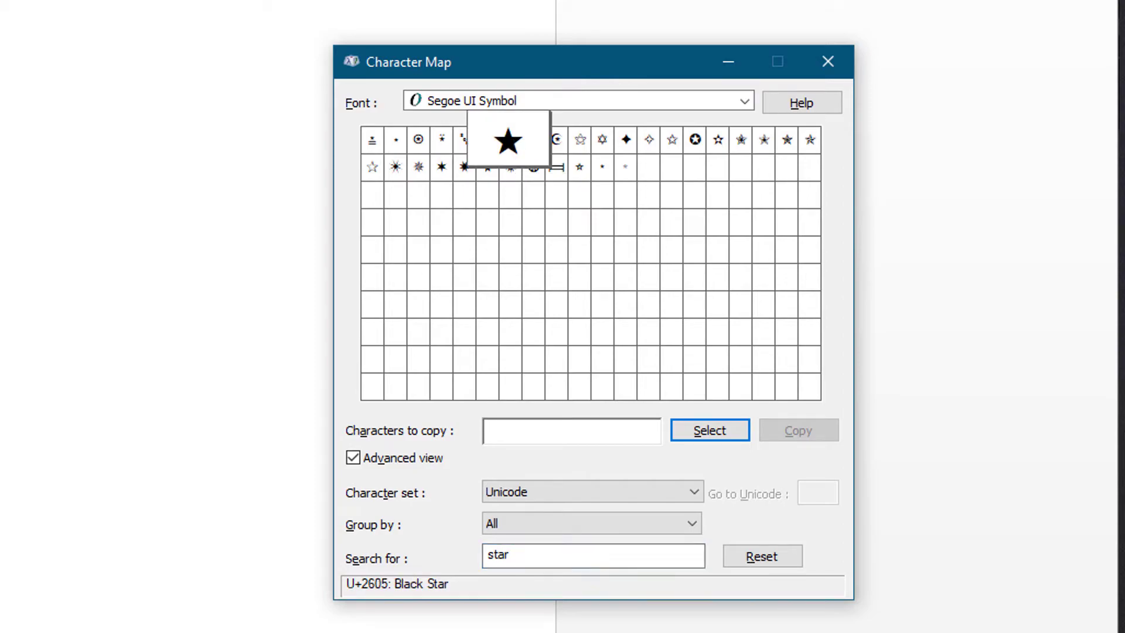
pyautogui.click(703, 428)
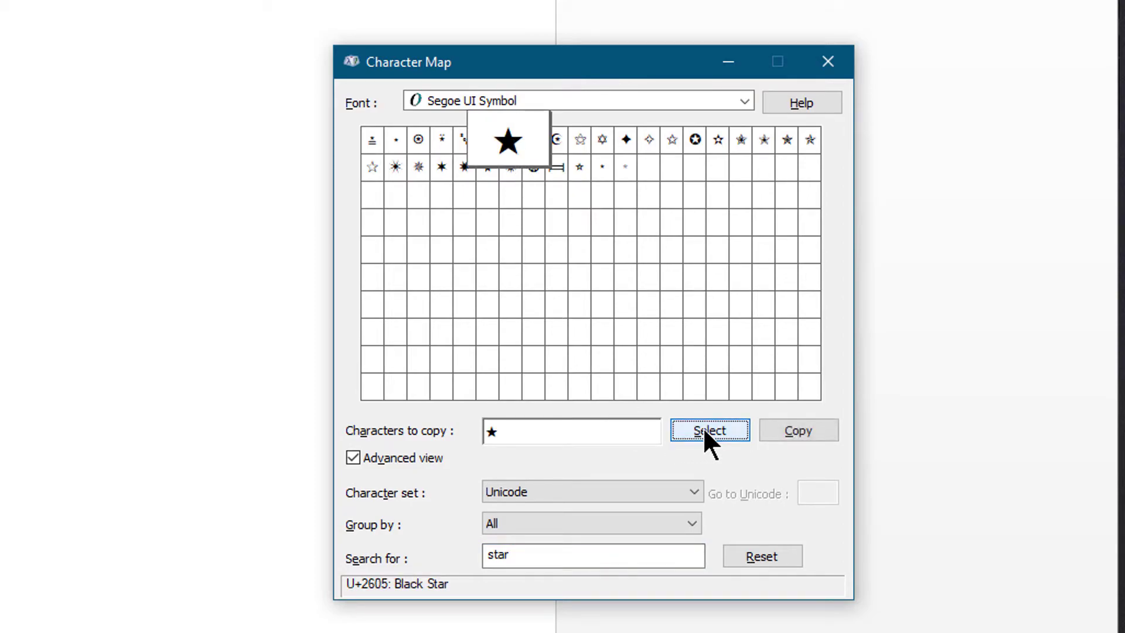
pyautogui.click(584, 135)
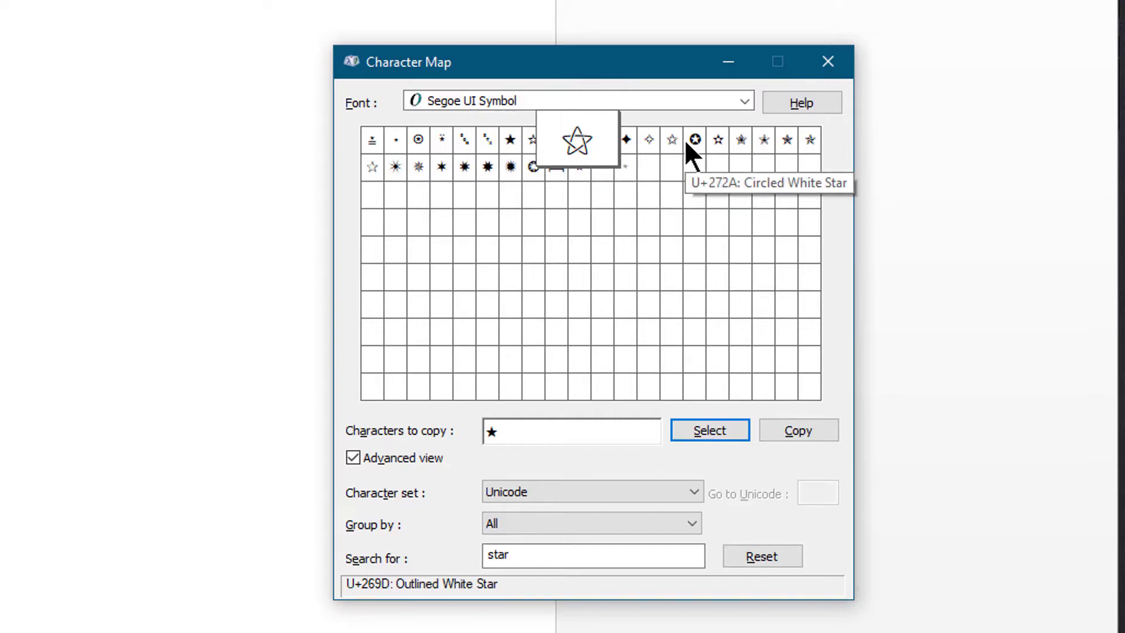
pyautogui.click(744, 139)
pyautogui.click(729, 431)
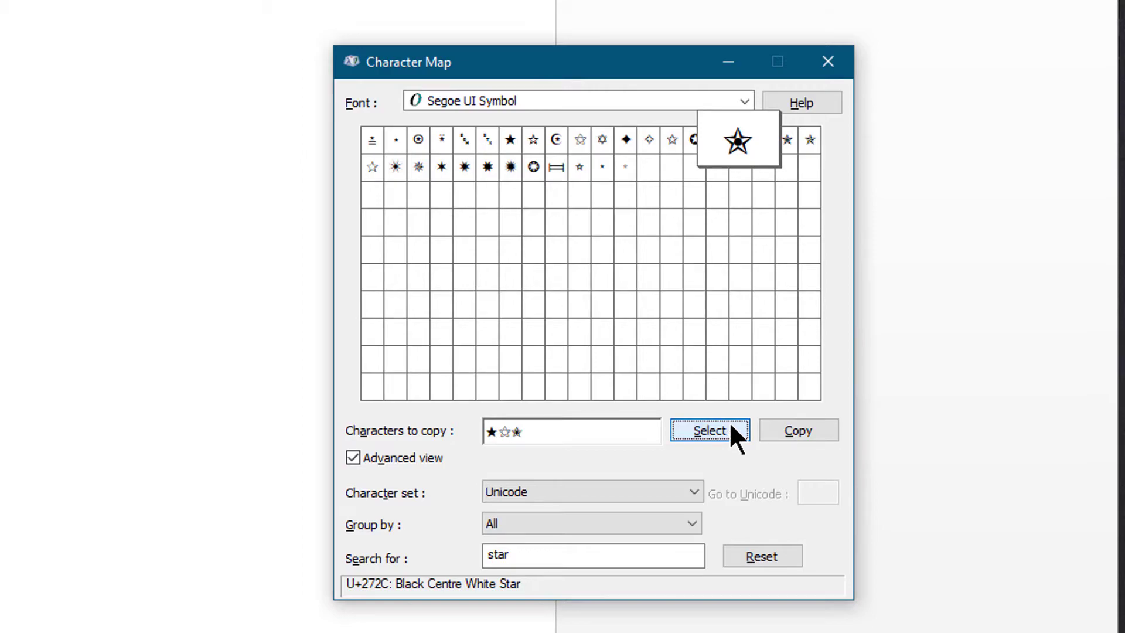
pyautogui.click(791, 140)
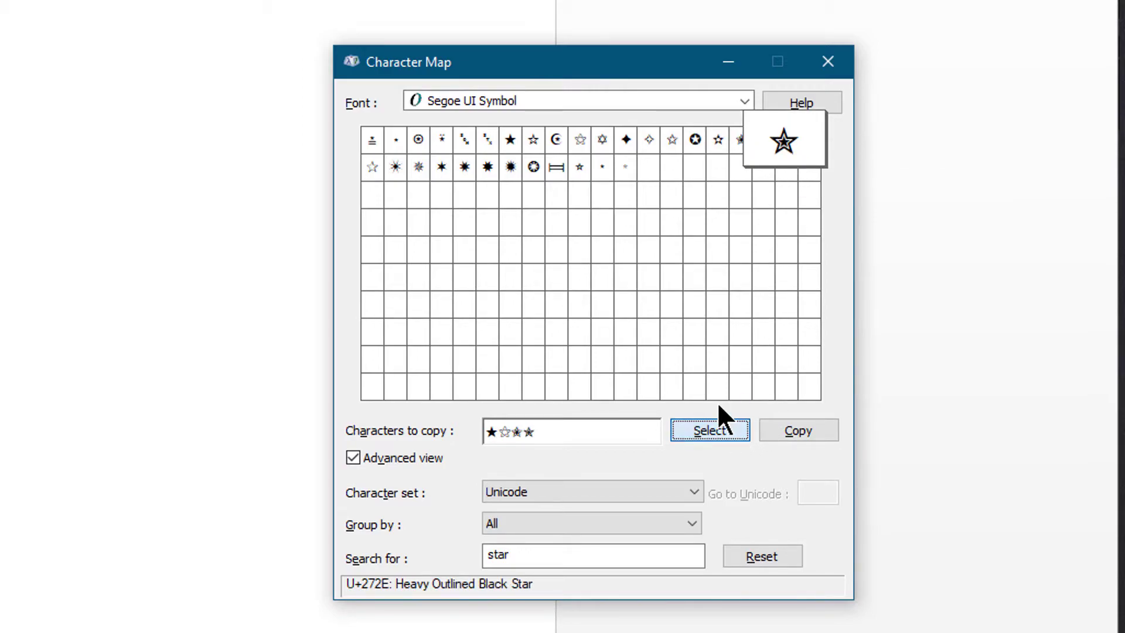
pyautogui.click(534, 140)
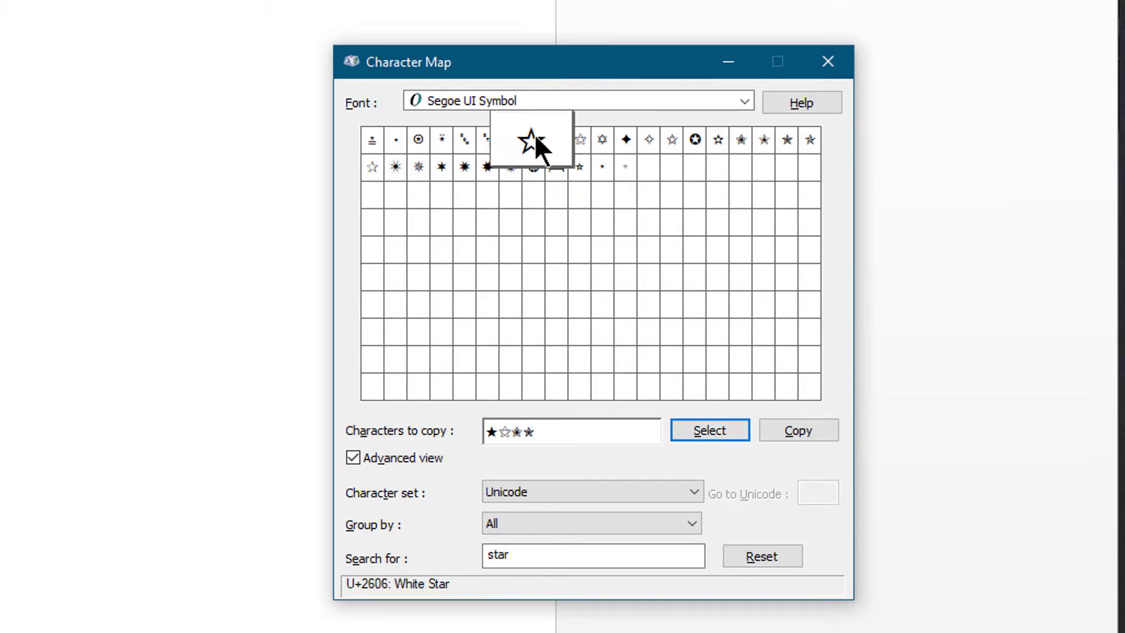
pyautogui.click(708, 427)
pyautogui.click(802, 425)
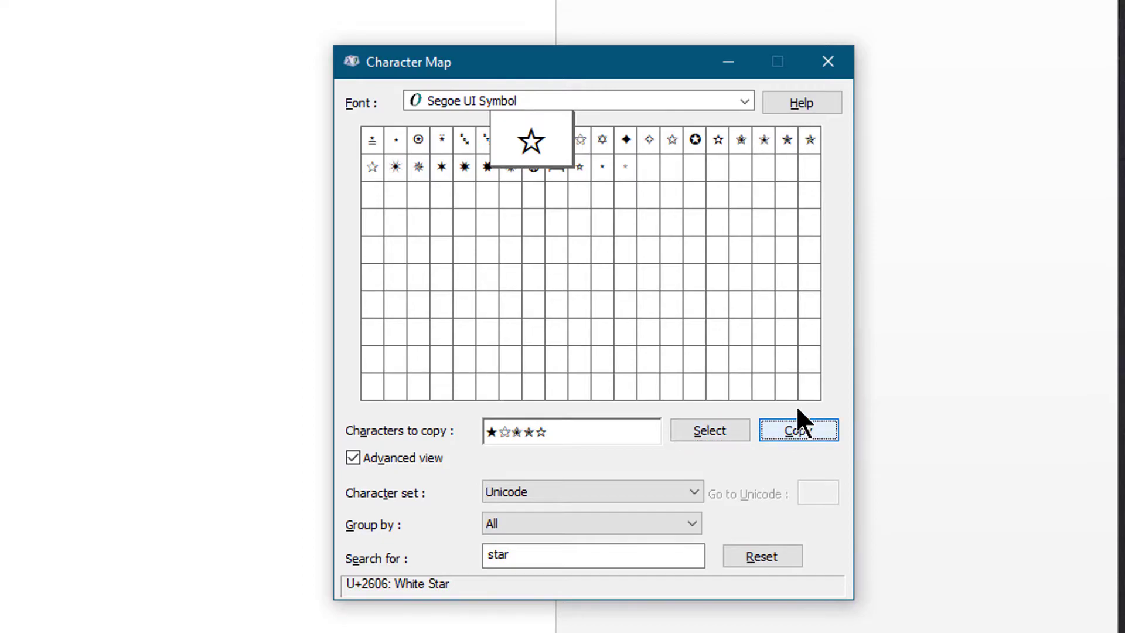
pyautogui.moveTo(793, 209); pyautogui.dragTo(894, 203)
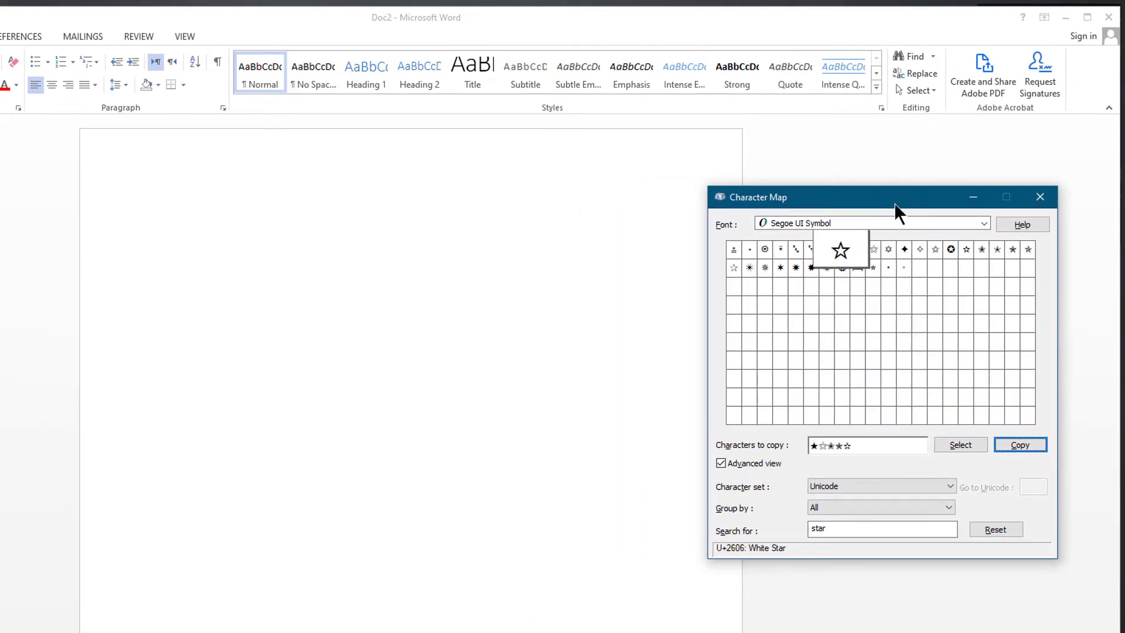
# Step: Paste the five copied stars onto the Word page and select them
pyautogui.click(340, 270)
pyautogui.hotkey('ctrl', 'v')
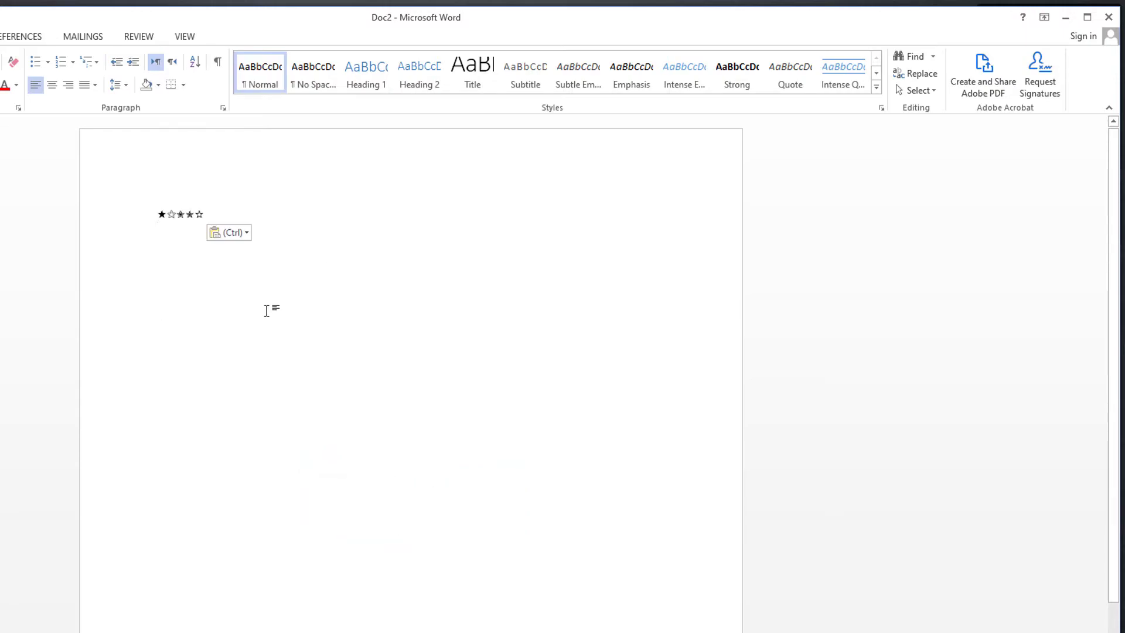
pyautogui.hotkey('ctrl', 'a')
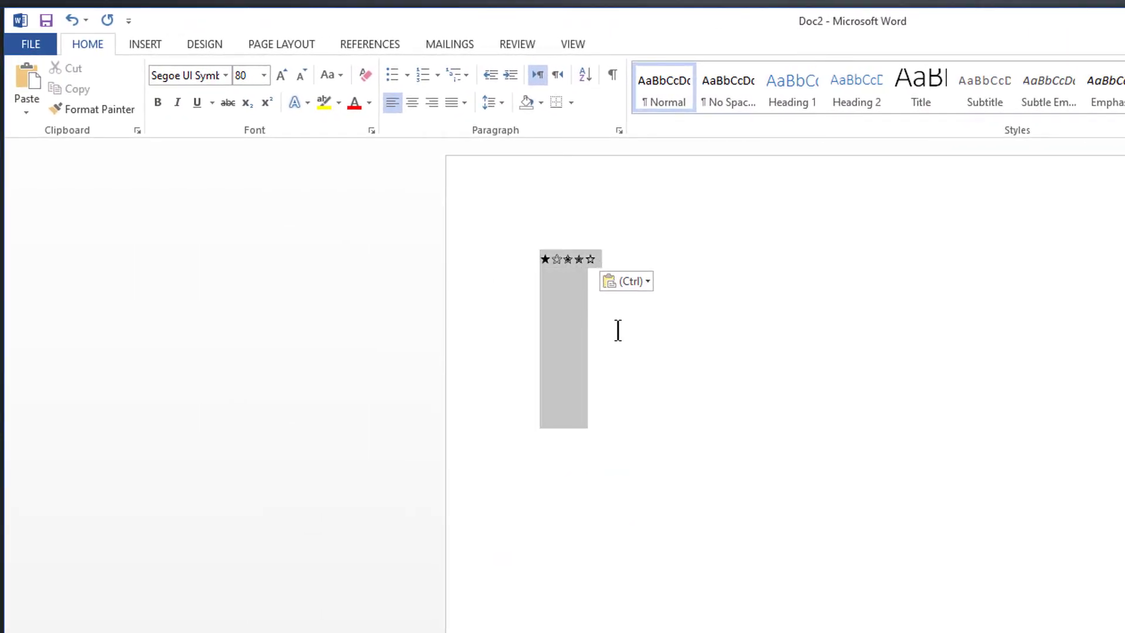
# Step: Enlarge the selected stars to 80 pt with Grow Font
pyautogui.hotkey('ctrl', 'shift', 'p')
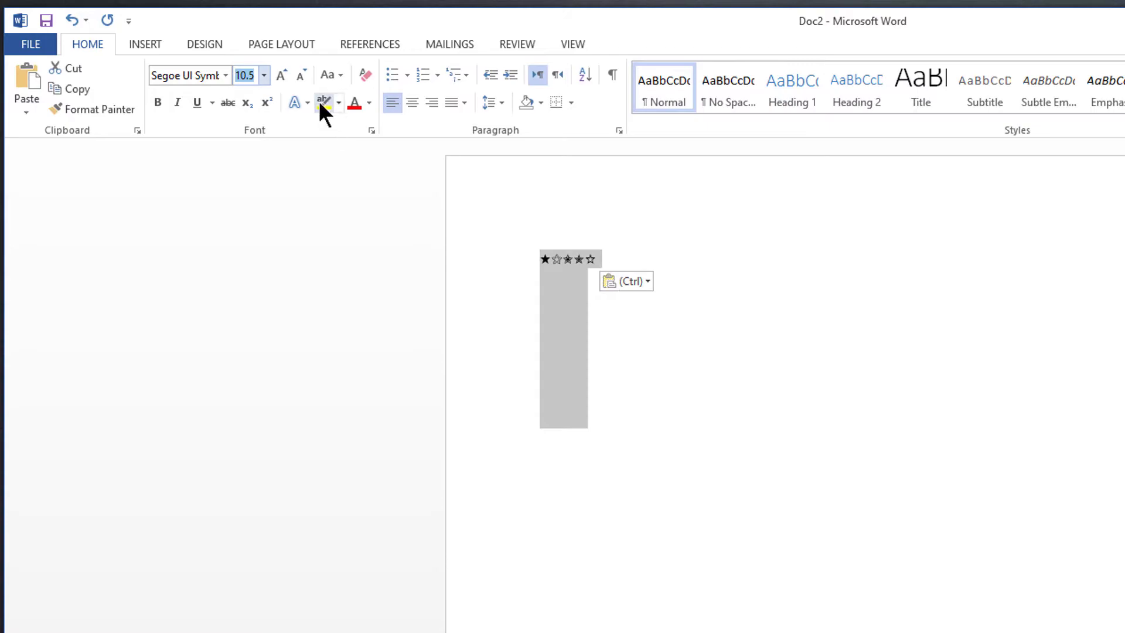
pyautogui.click(282, 73)
pyautogui.click(281, 74)
pyautogui.click(281, 74)
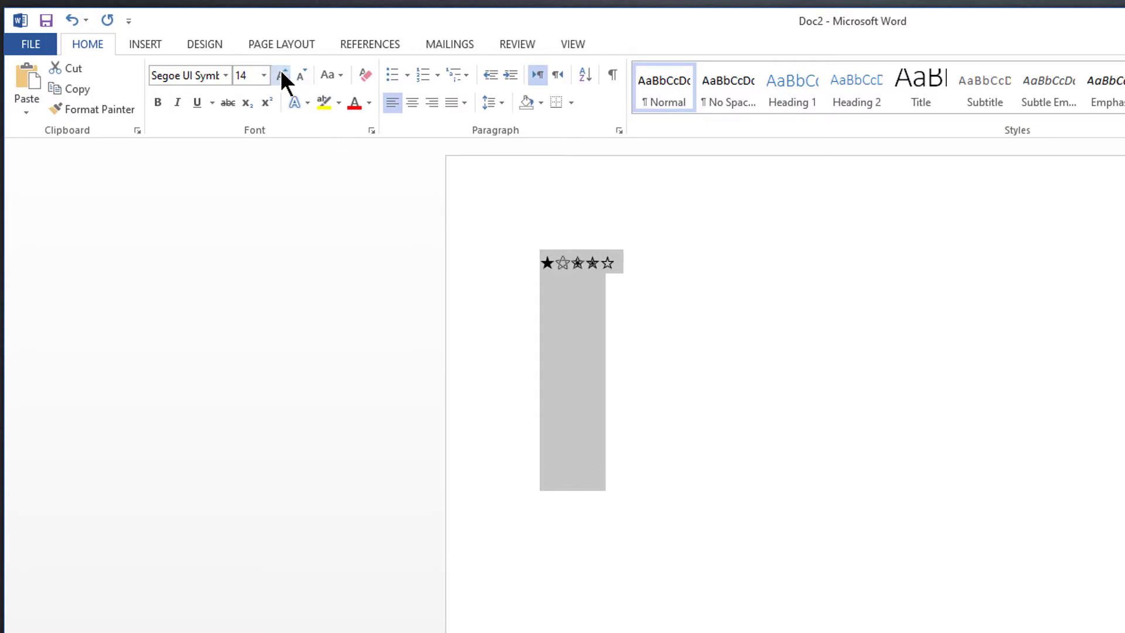
pyautogui.click(281, 73)
pyautogui.click(281, 74)
pyautogui.click(281, 74)
pyautogui.click(282, 73)
pyautogui.click(282, 74)
pyautogui.doubleClick(282, 73)
pyautogui.click(281, 73)
pyautogui.click(282, 73)
pyautogui.click(281, 73)
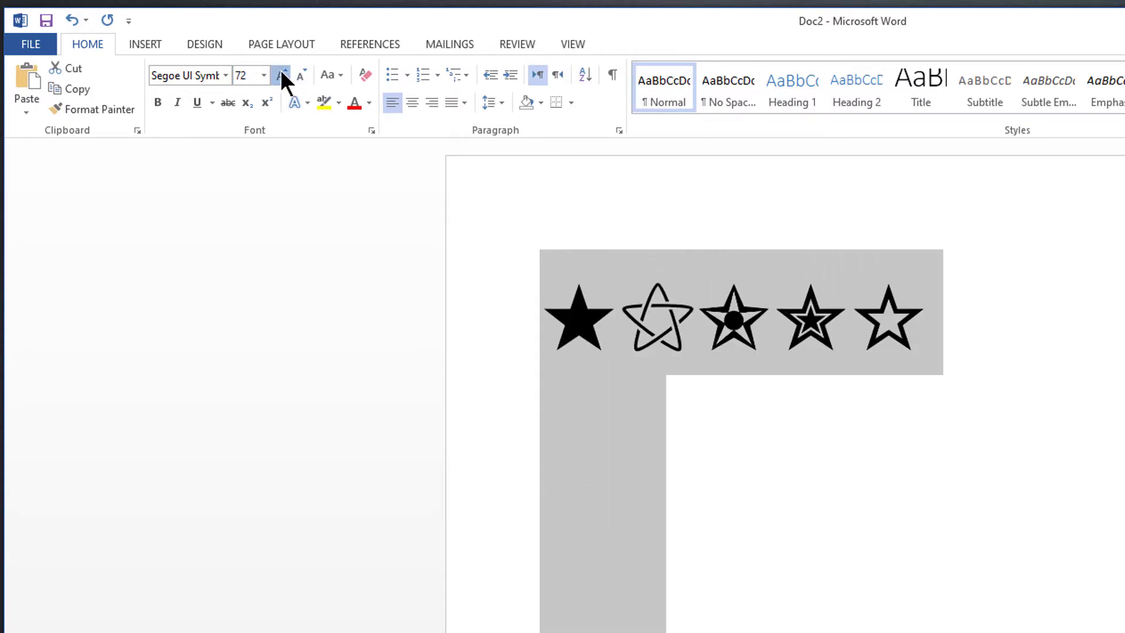
pyautogui.click(281, 73)
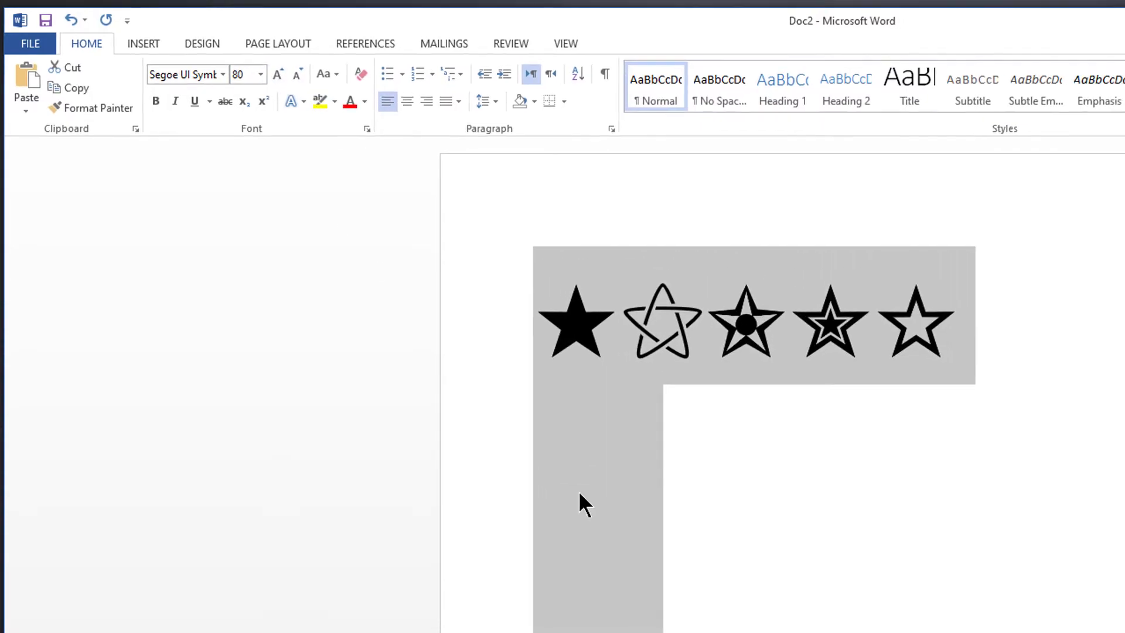
pyautogui.click(651, 573)
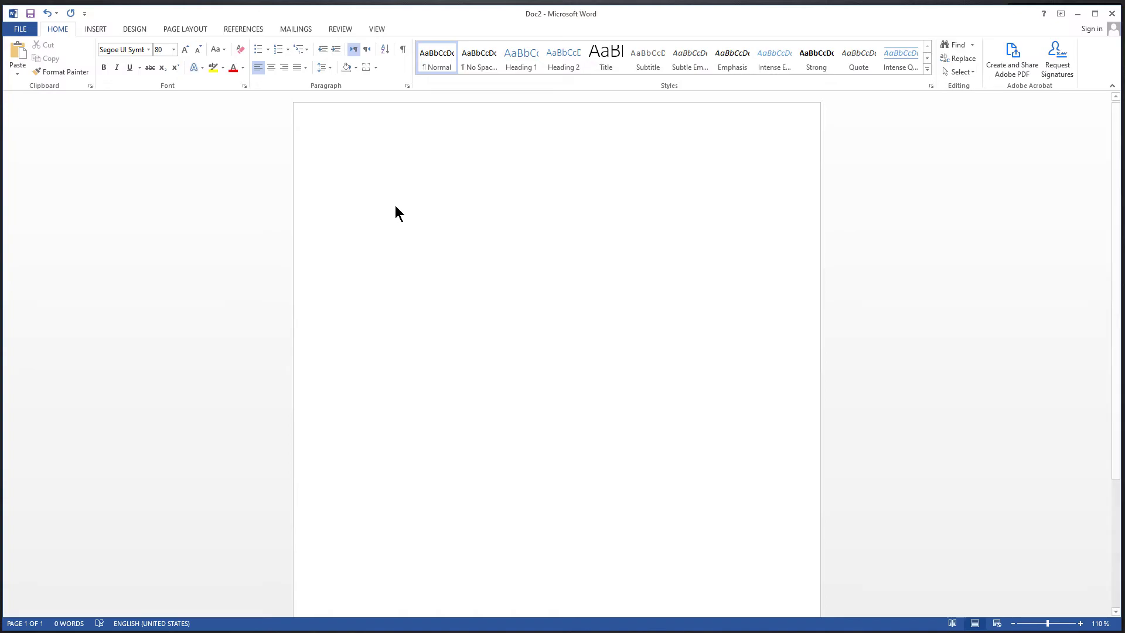
# Step: Insert the black star ★ with Alt code 9733
pyautogui.press('alt')
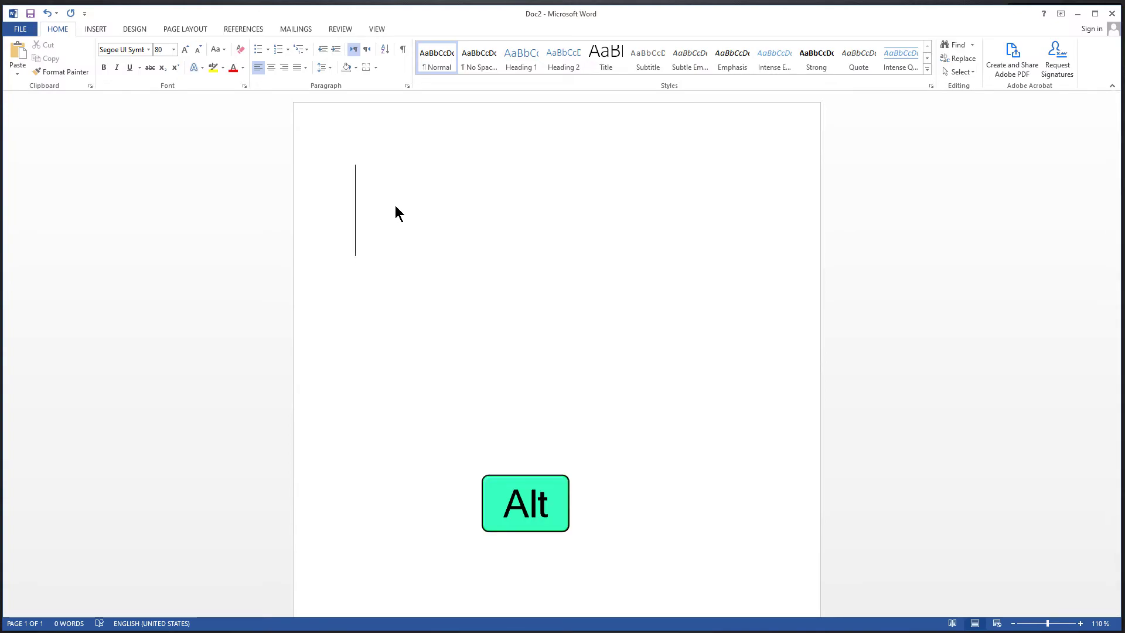
pyautogui.hotkey('alt', '9')
pyautogui.hotkey('alt', '7')
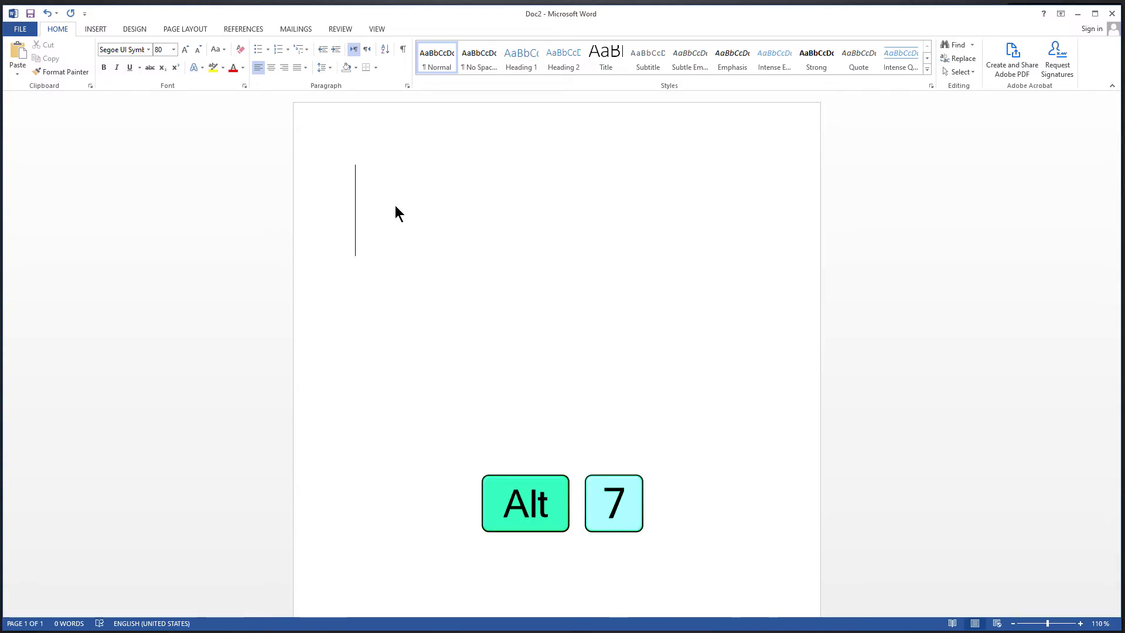
pyautogui.hotkey('alt', '3')
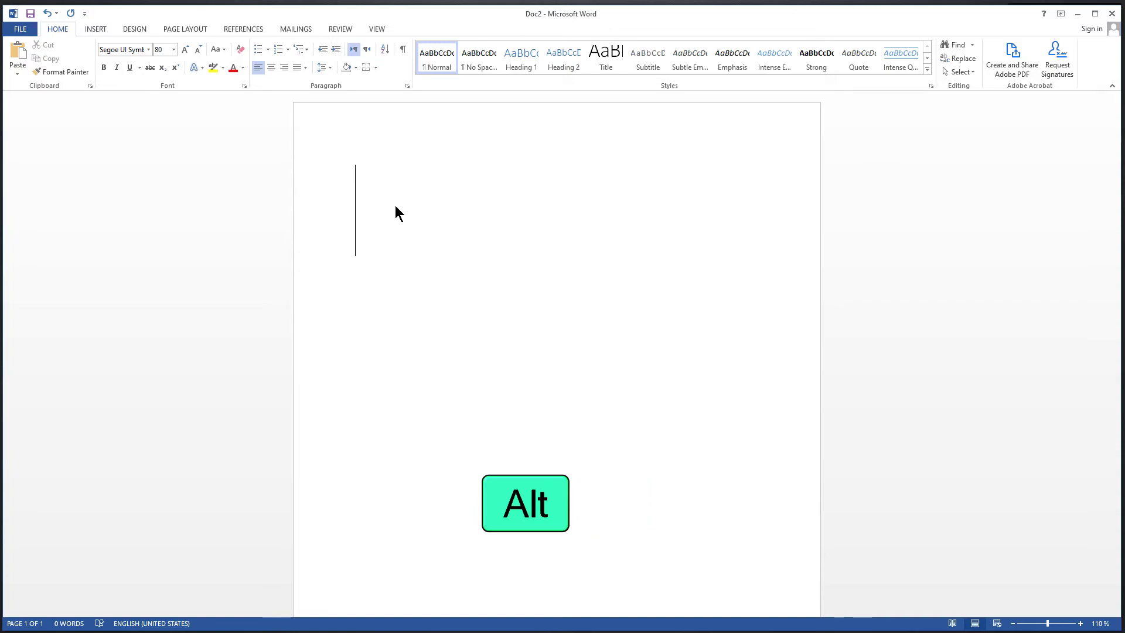
pyautogui.write('★')
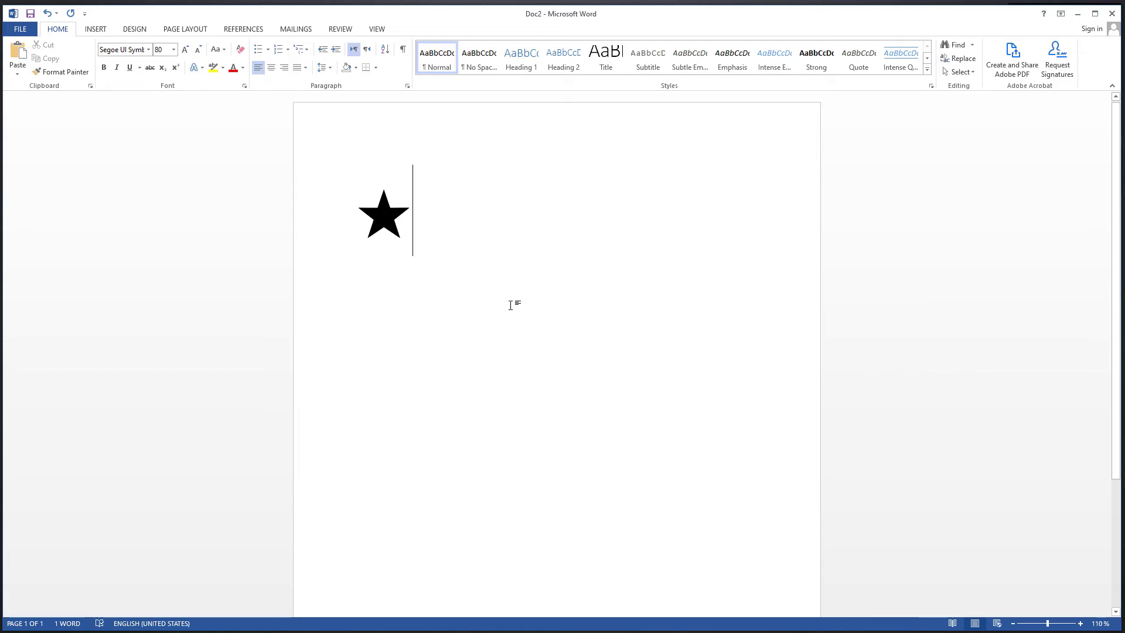
# Step: Add the white star ☆ after it with Alt code 9734
pyautogui.press('alt')
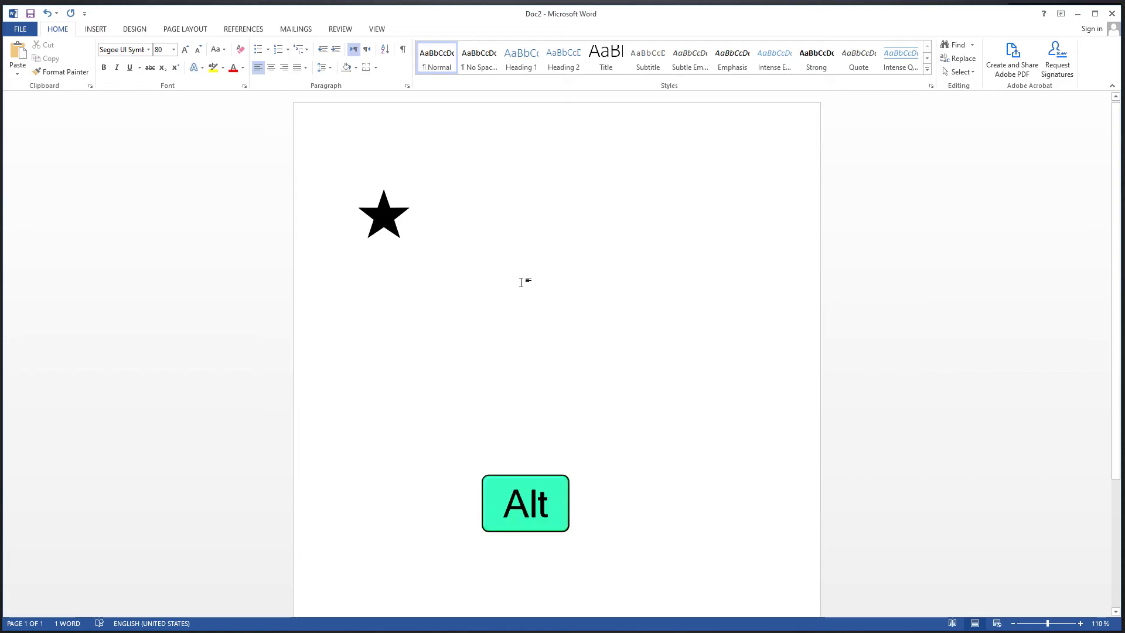
pyautogui.press('7')
pyautogui.press('3')
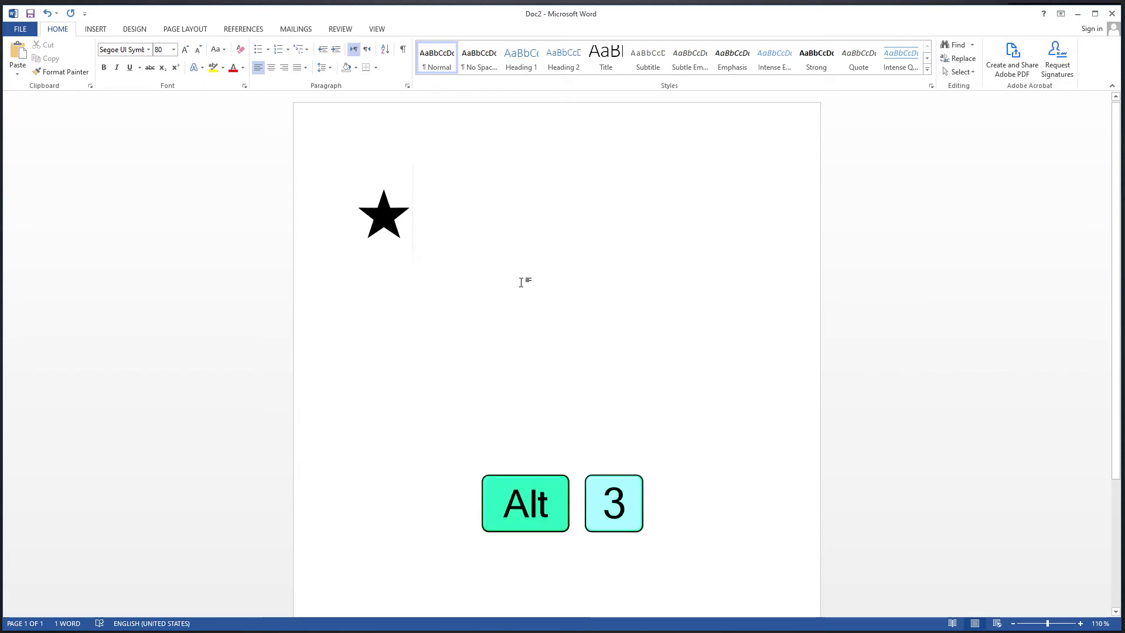
pyautogui.press('4')
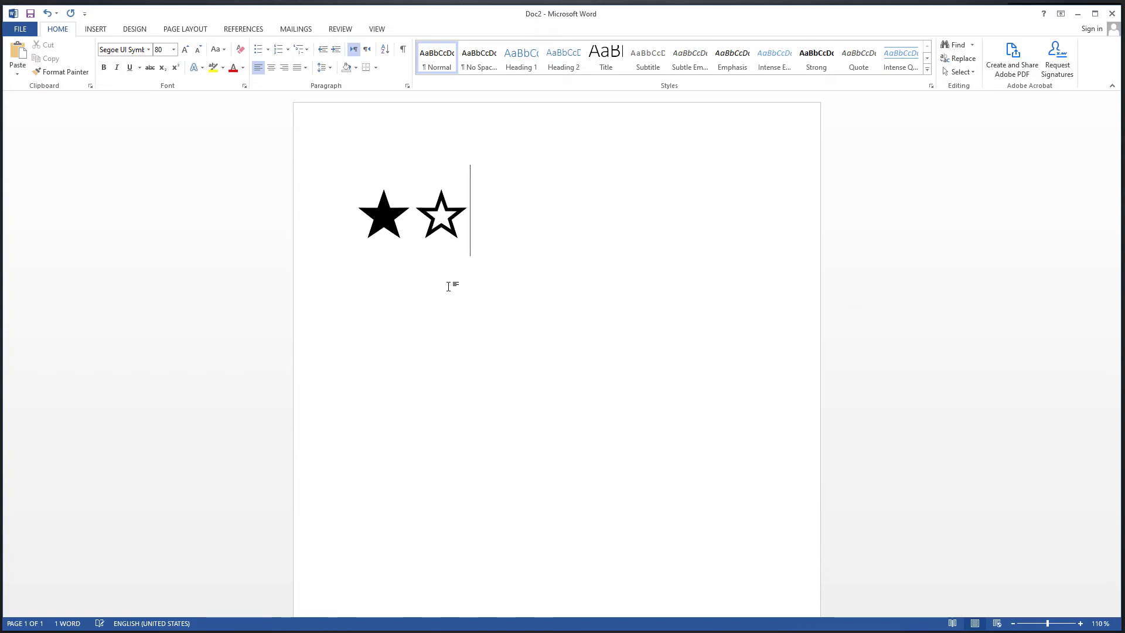